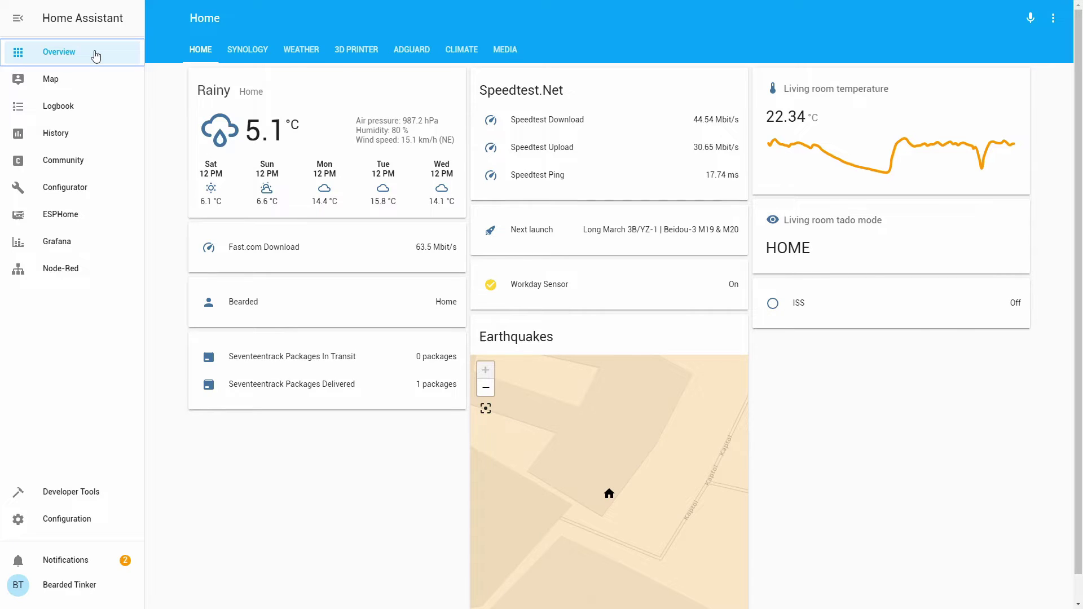
# - Switch the Overview dashboard to the Climate view showing the Living room, Luka room and Zita room thermostats
pyautogui.click(461, 51)
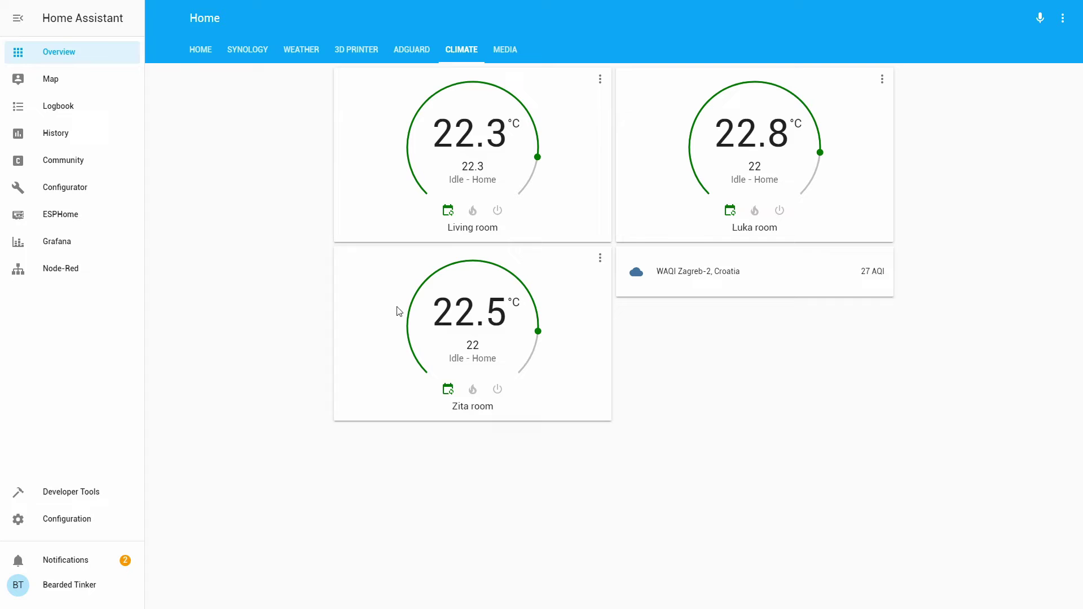
# - Open config/binary_sensor.yaml in the Configurator file editor
pyautogui.click(57, 189)
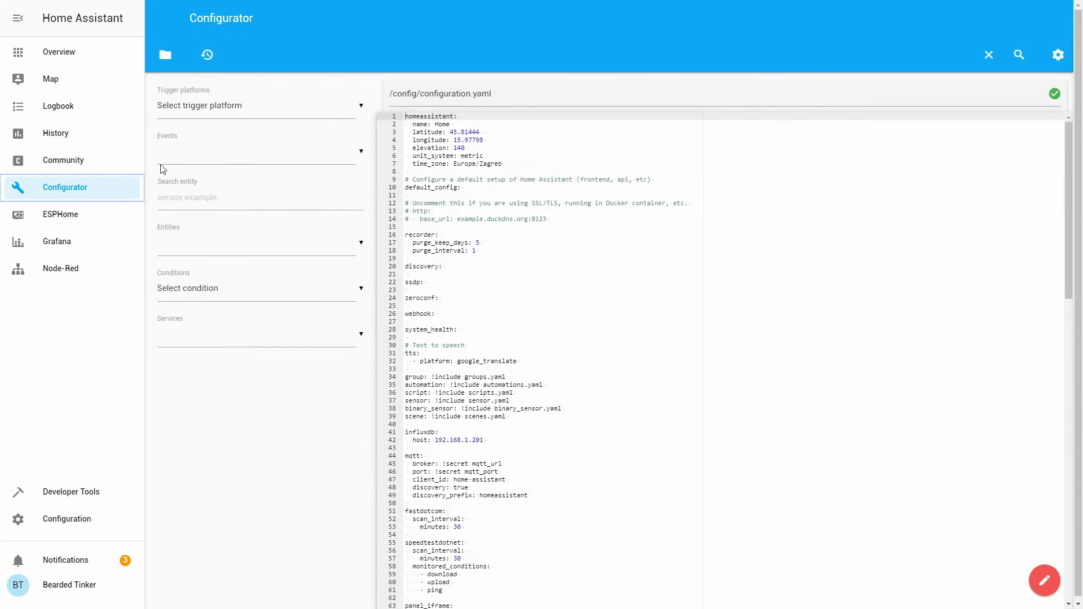
pyautogui.click(165, 55)
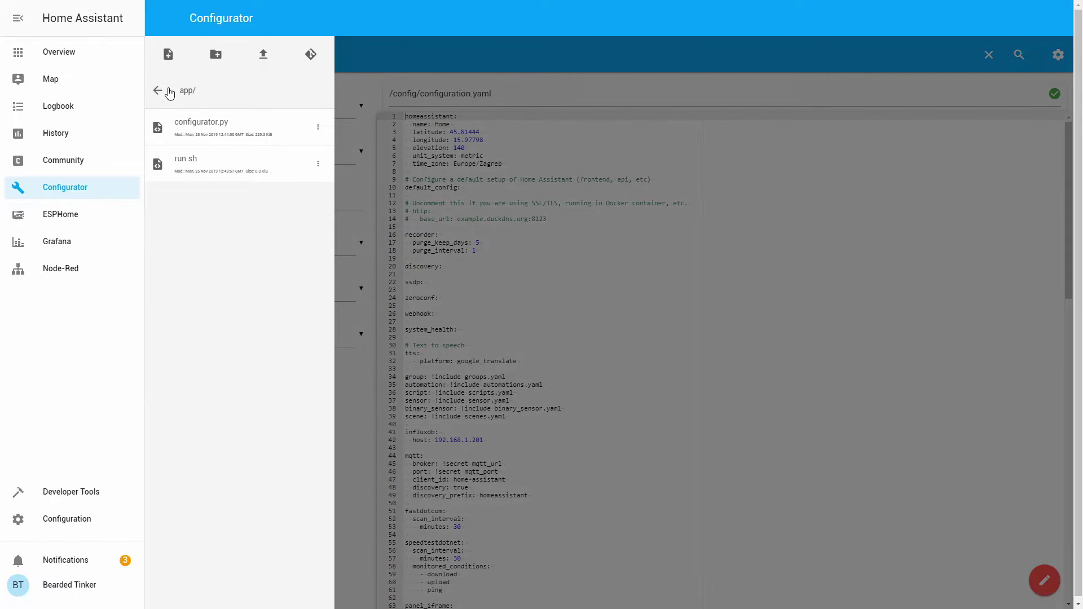
pyautogui.click(160, 90)
pyautogui.click(184, 238)
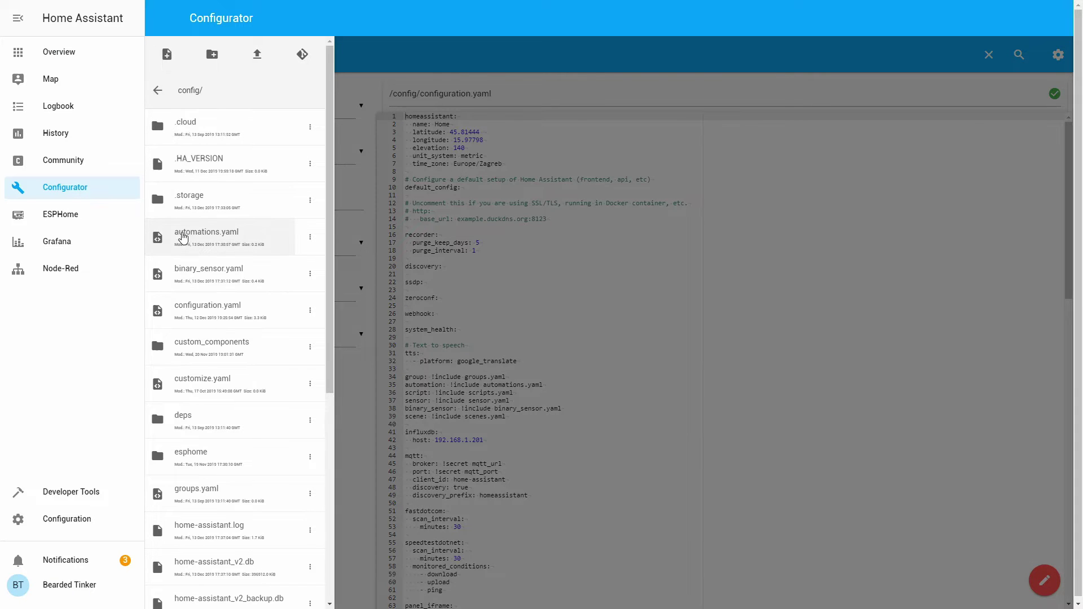
pyautogui.click(198, 275)
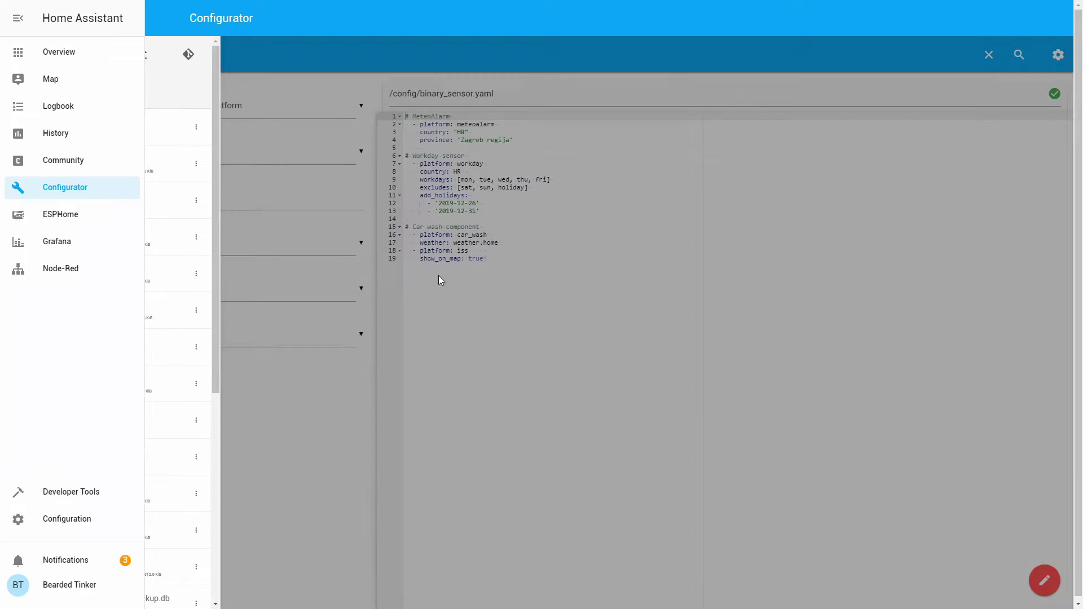
# - Add a '# tado heating status' template platform with the living_room_heating sensor, then save the file
pyautogui.click(564, 262)
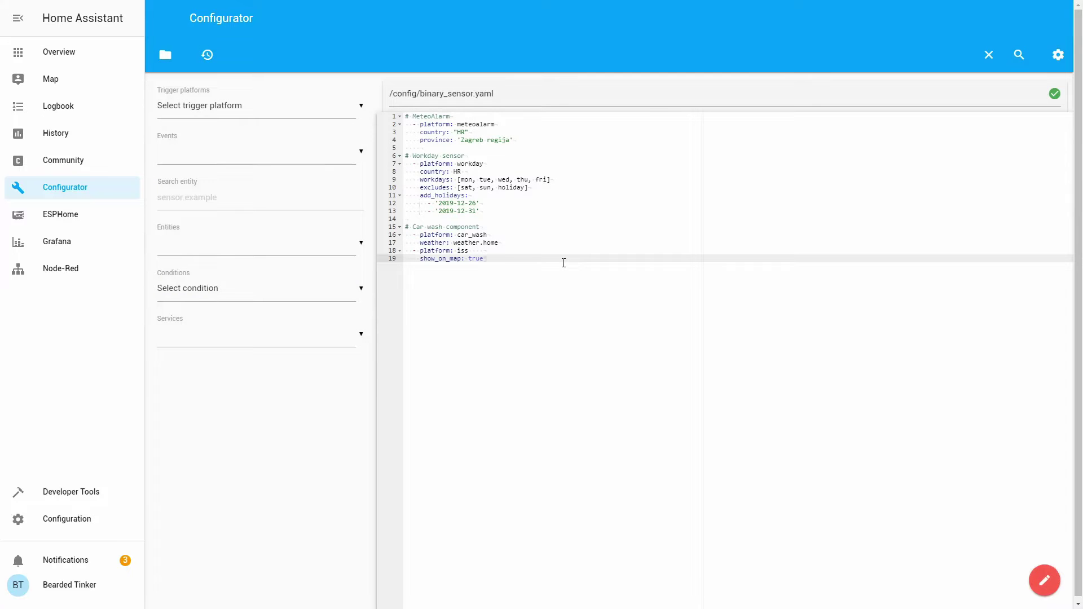
pyautogui.press('Return')
pyautogui.press('Return')
pyautogui.press('BackSpace')
pyautogui.press('BackSpace')
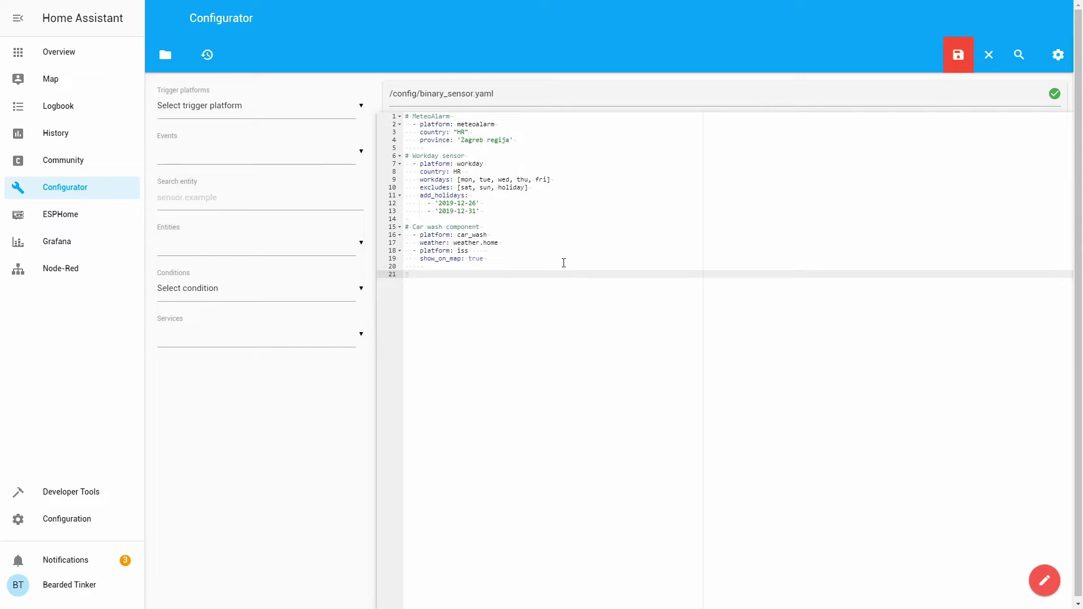
pyautogui.write('# tado heating status')
pyautogui.press('Return')
pyautogui.write('- ')
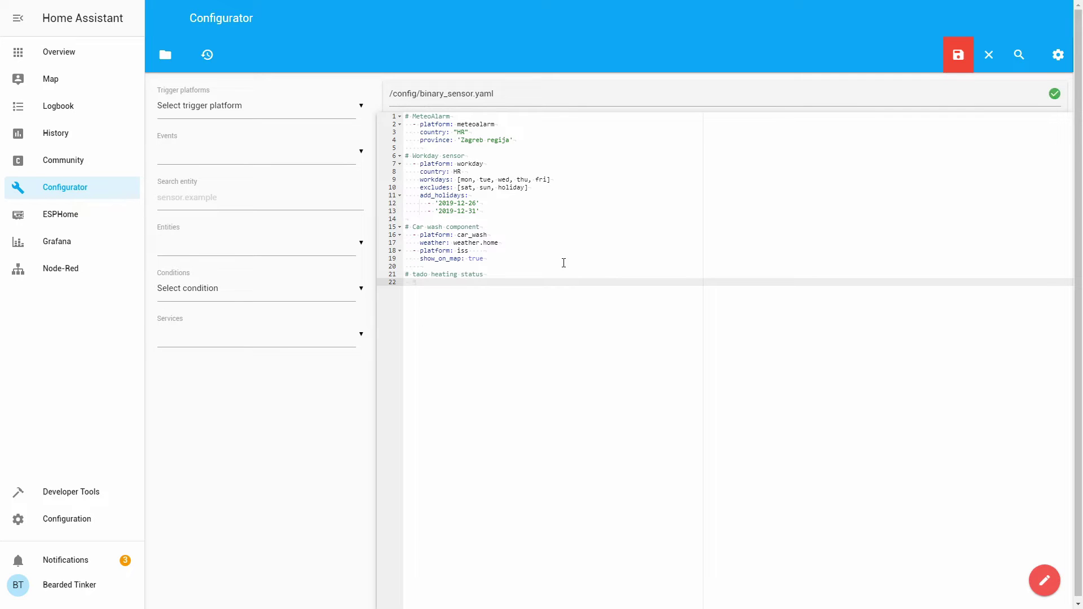
pyautogui.write('platform: template')
pyautogui.press('Return')
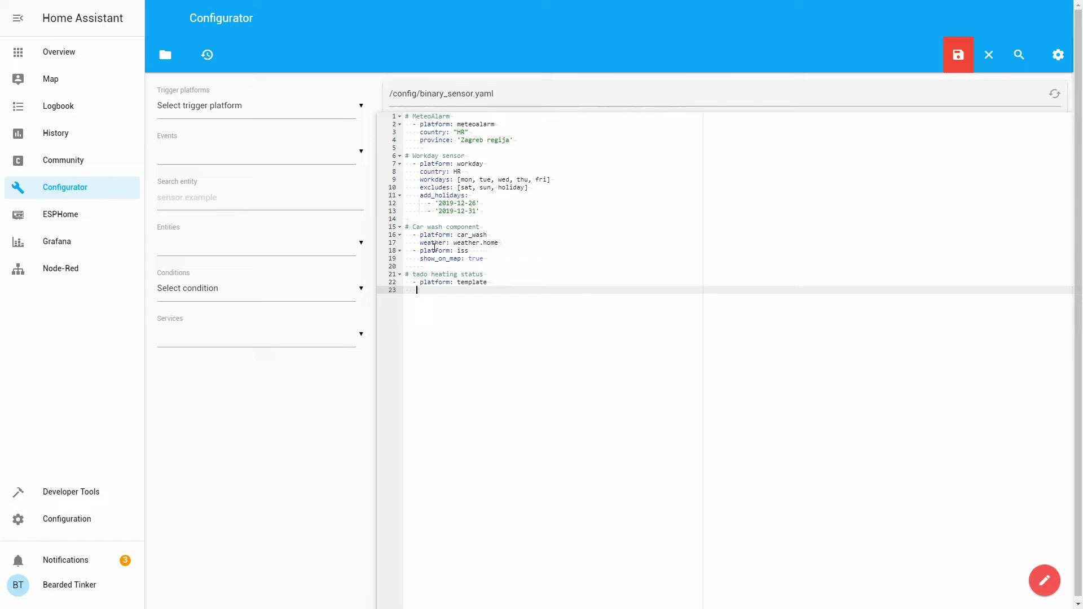
pyautogui.write('sensors:')
pyautogui.press('Return')
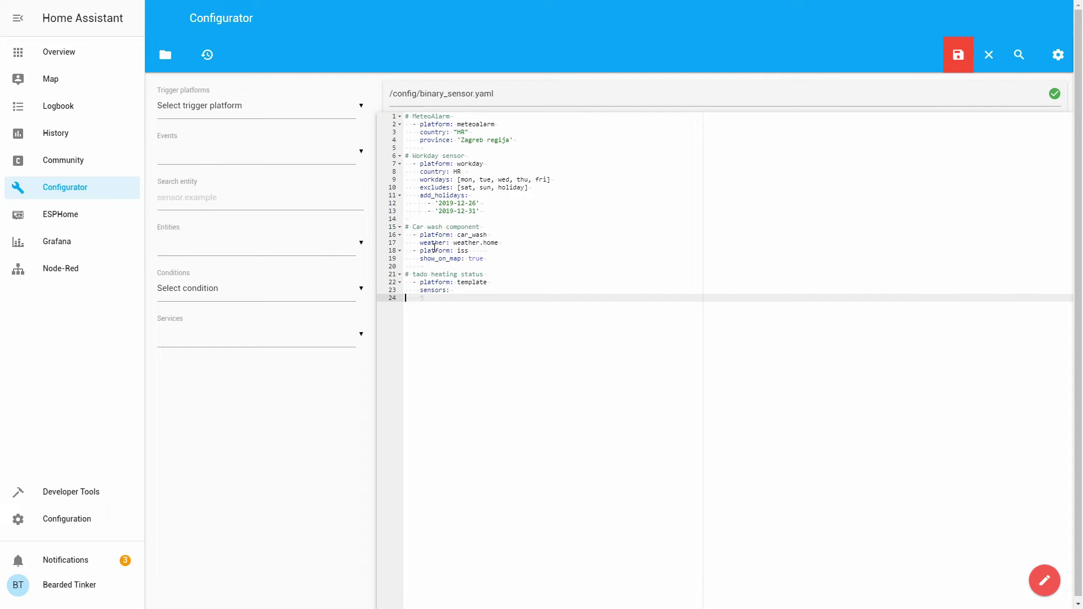
pyautogui.write('living_room_heating:         friendly_name: "Heating in Living Room"         value_template: \'{{ state_attr("climate.living_room","hvac_action") == "heating" }}\'')
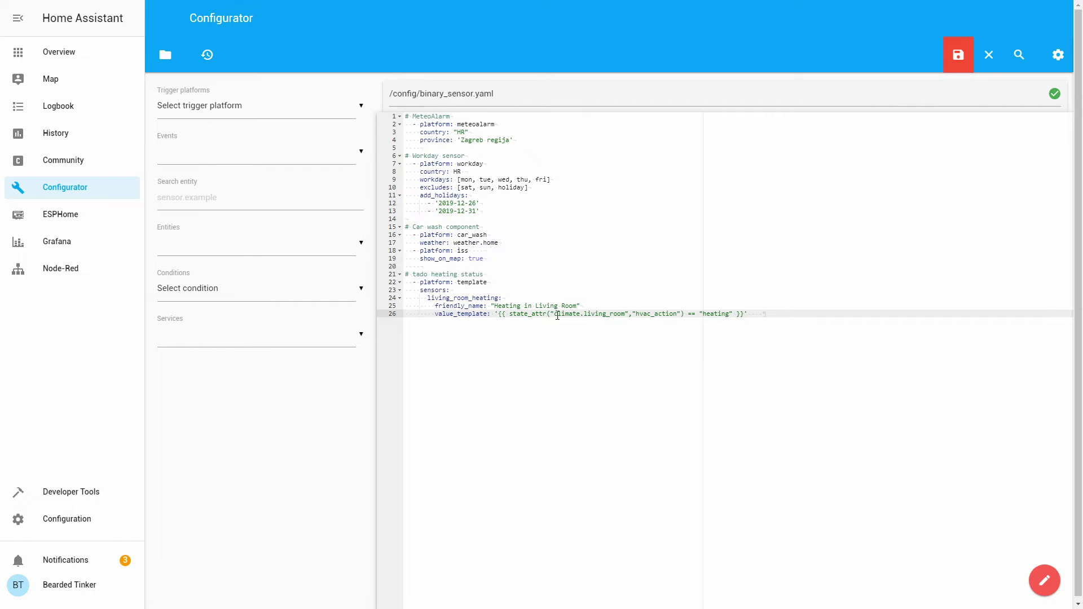
pyautogui.click(958, 55)
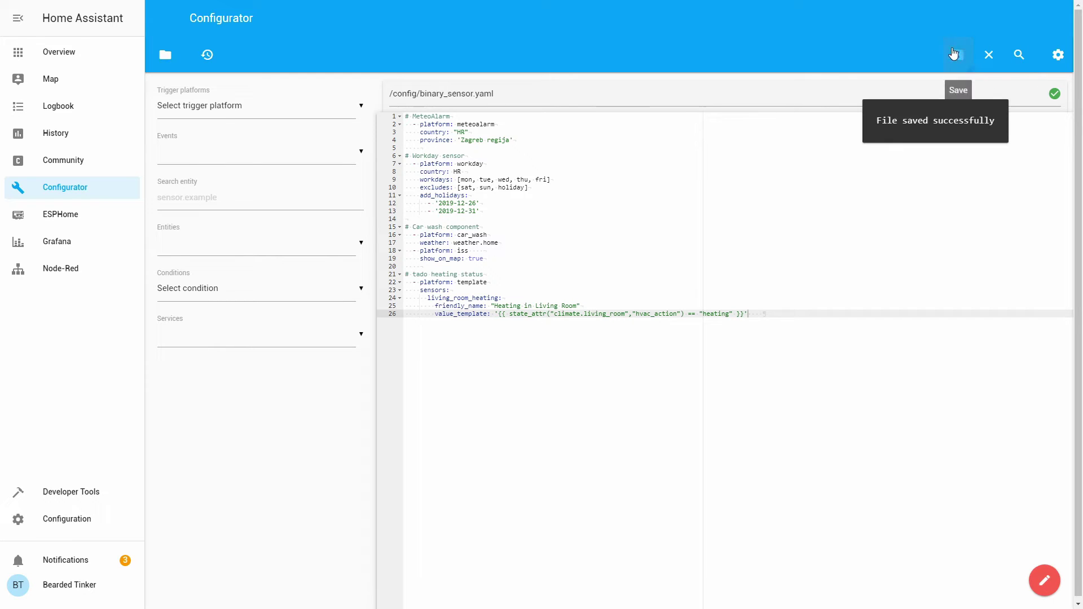
# - Run Check Config in Server Controls, then restart Home Assistant and confirm
pyautogui.click(76, 519)
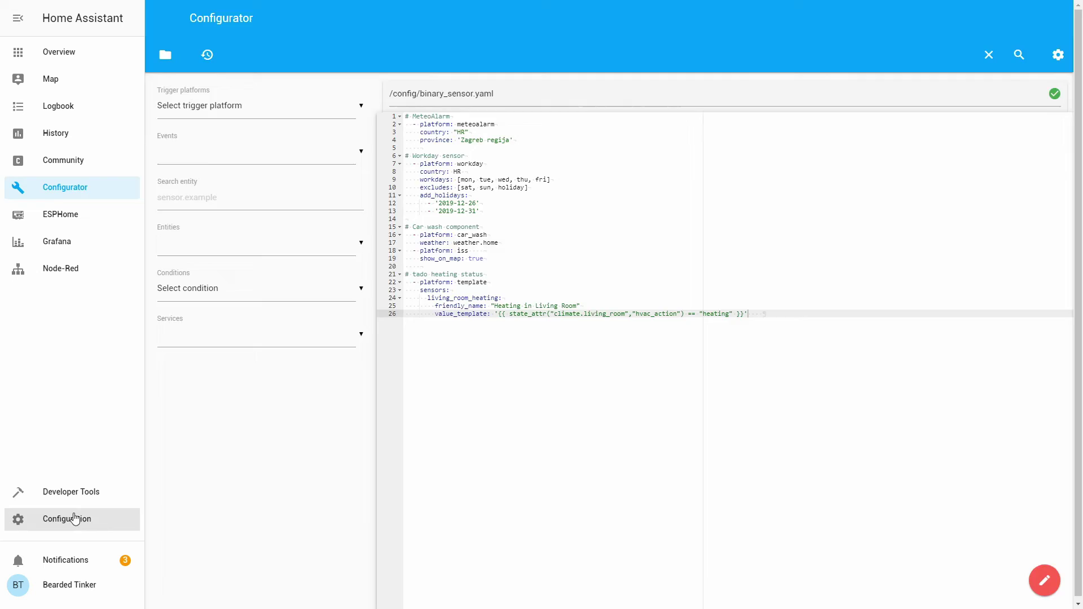
pyautogui.click(616, 419)
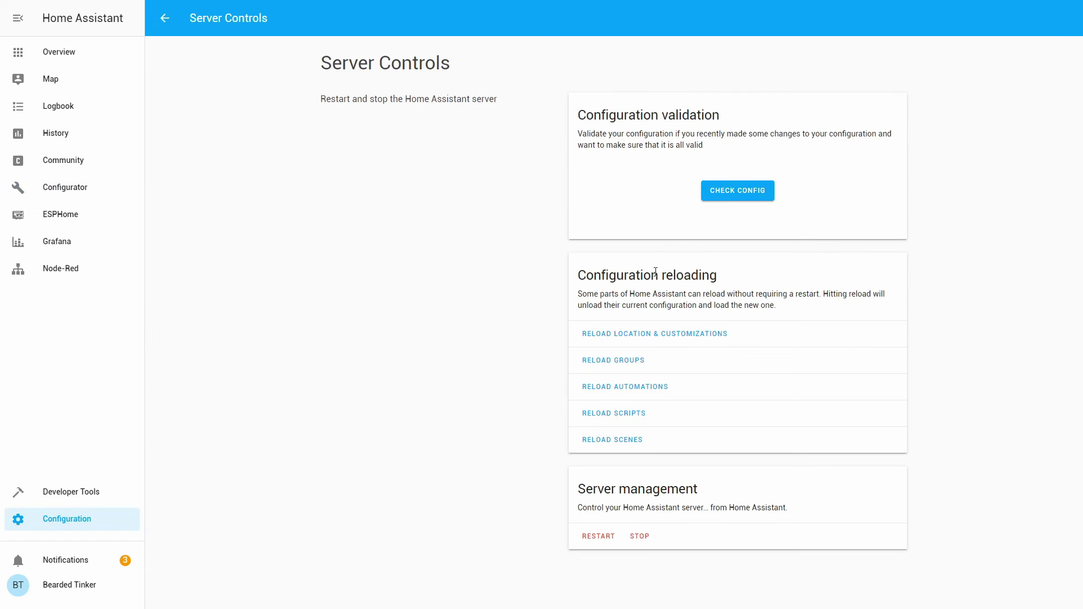
pyautogui.click(721, 194)
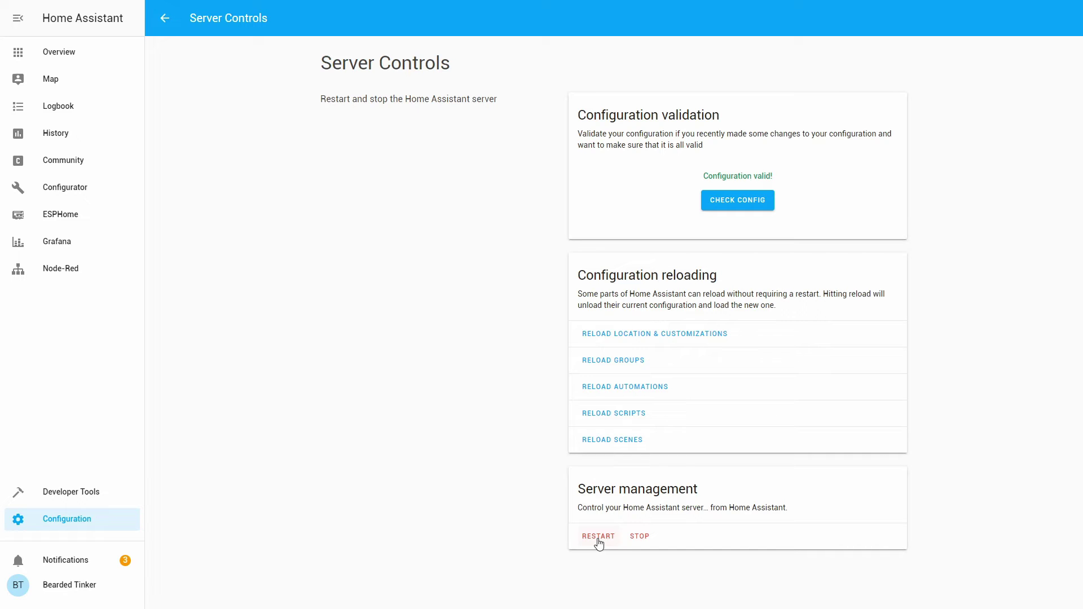
pyautogui.click(599, 542)
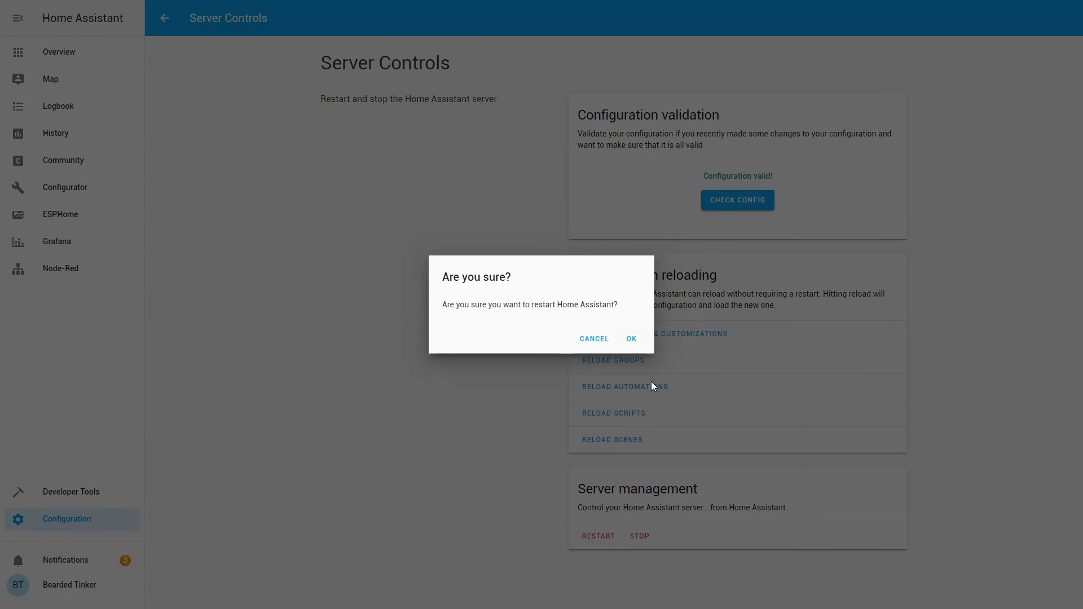
pyautogui.click(633, 339)
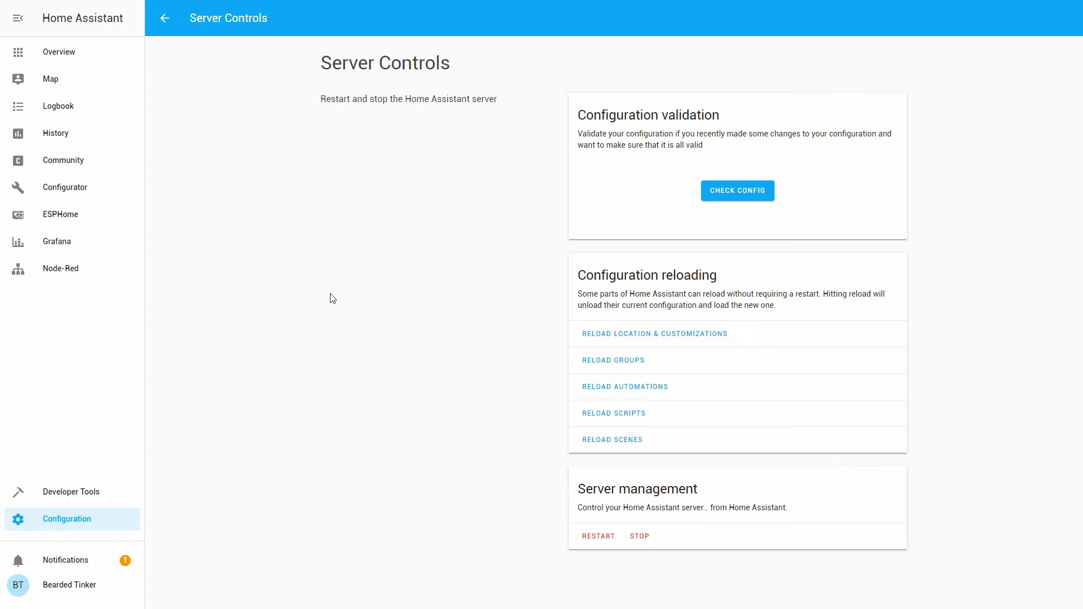
# - Put the Climate view of the Overview dashboard into edit mode
pyautogui.click(80, 58)
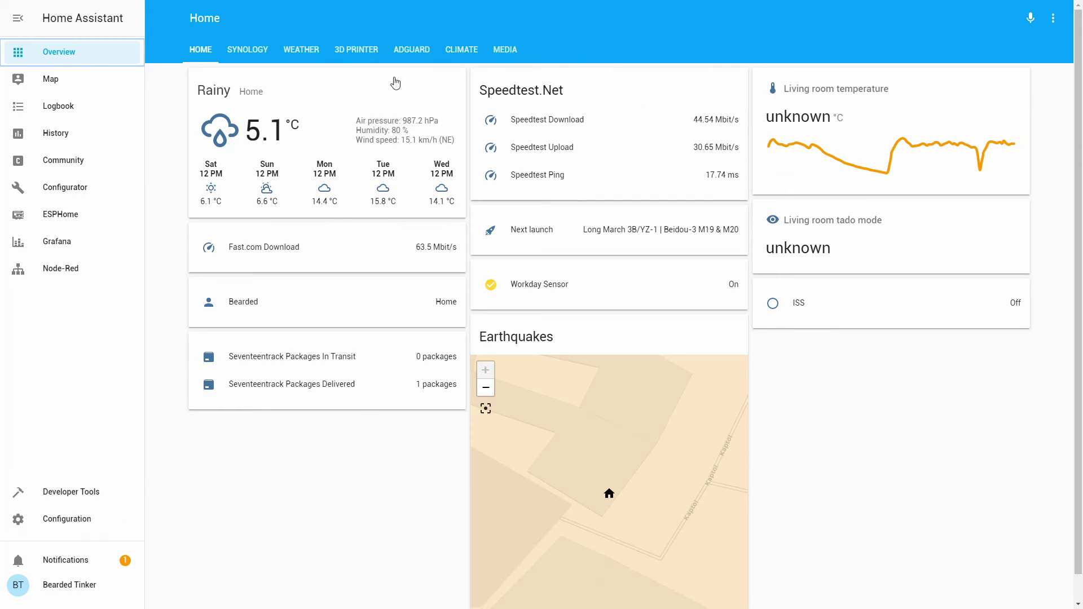
pyautogui.click(443, 51)
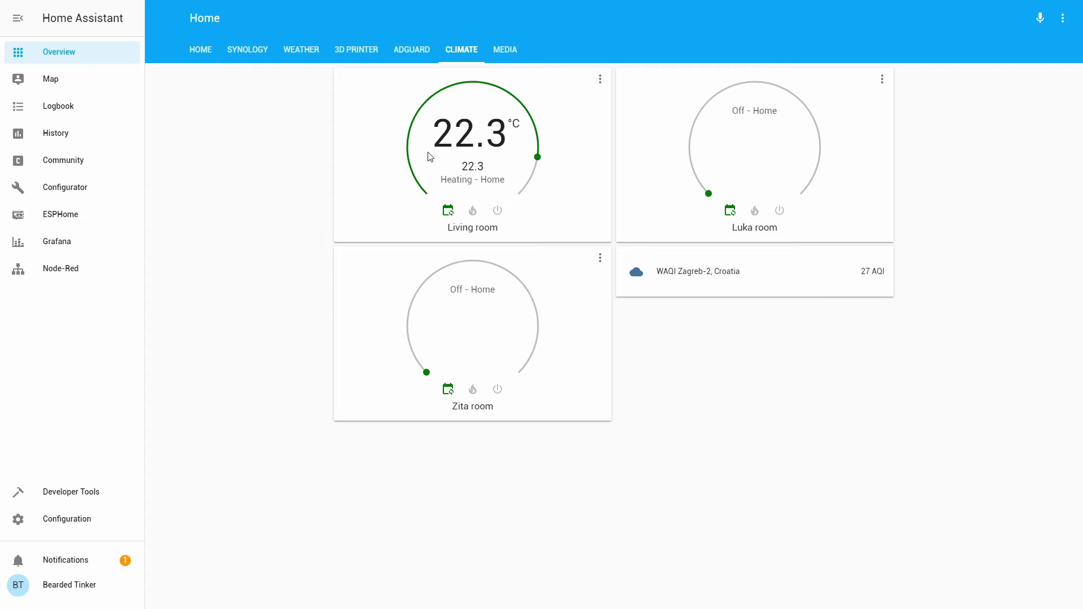
pyautogui.click(1064, 20)
pyautogui.click(1046, 25)
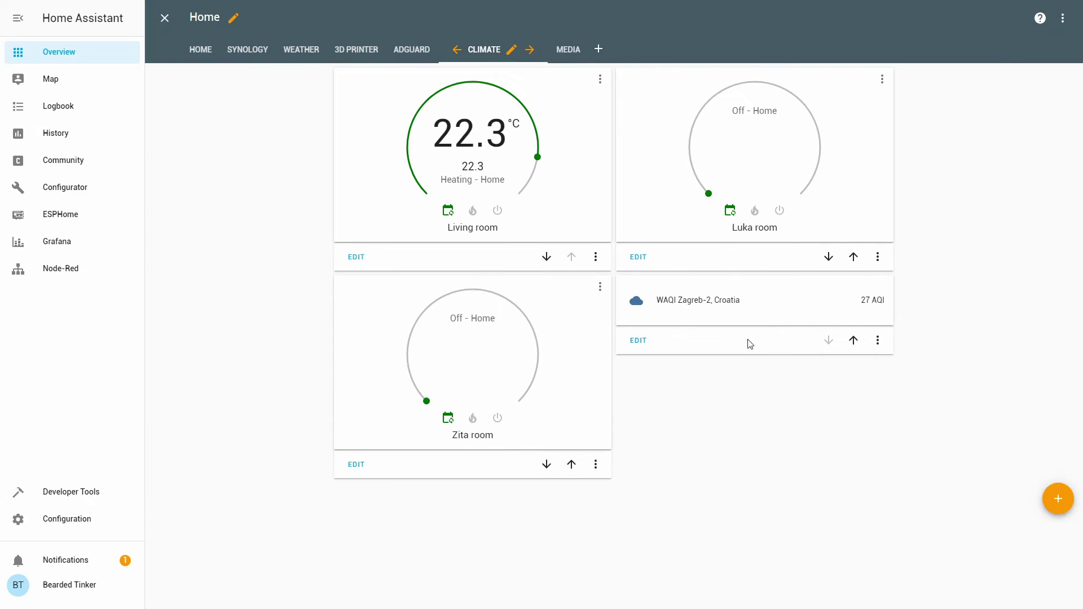
# - Add an Entities card for binary_sensor.living_room_heating (Heating in Living Room) and save it
pyautogui.click(1058, 499)
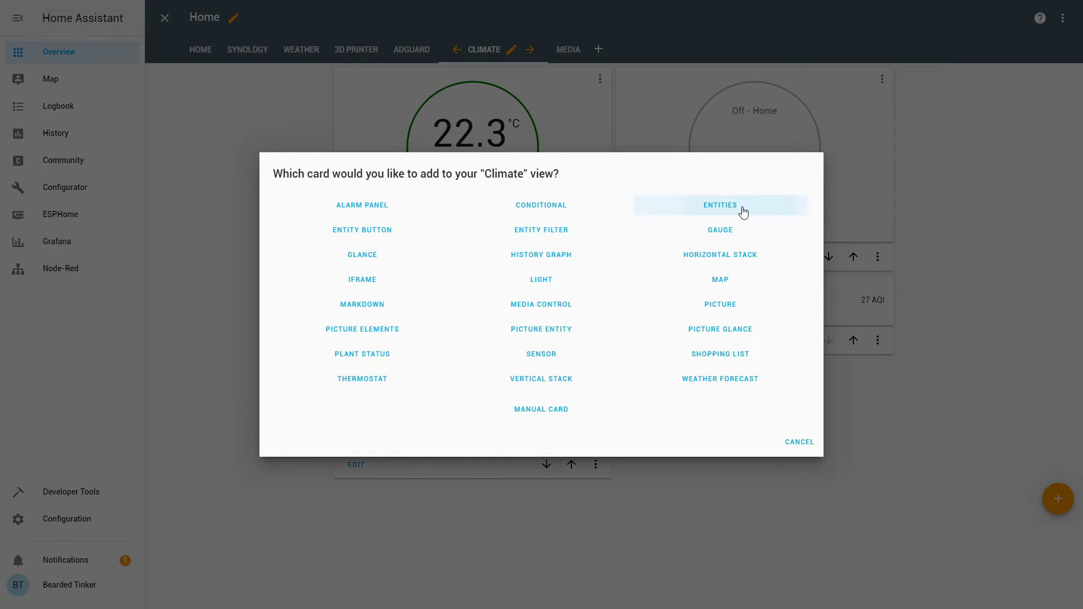
pyautogui.click(743, 212)
pyautogui.click(387, 358)
pyautogui.write('b')
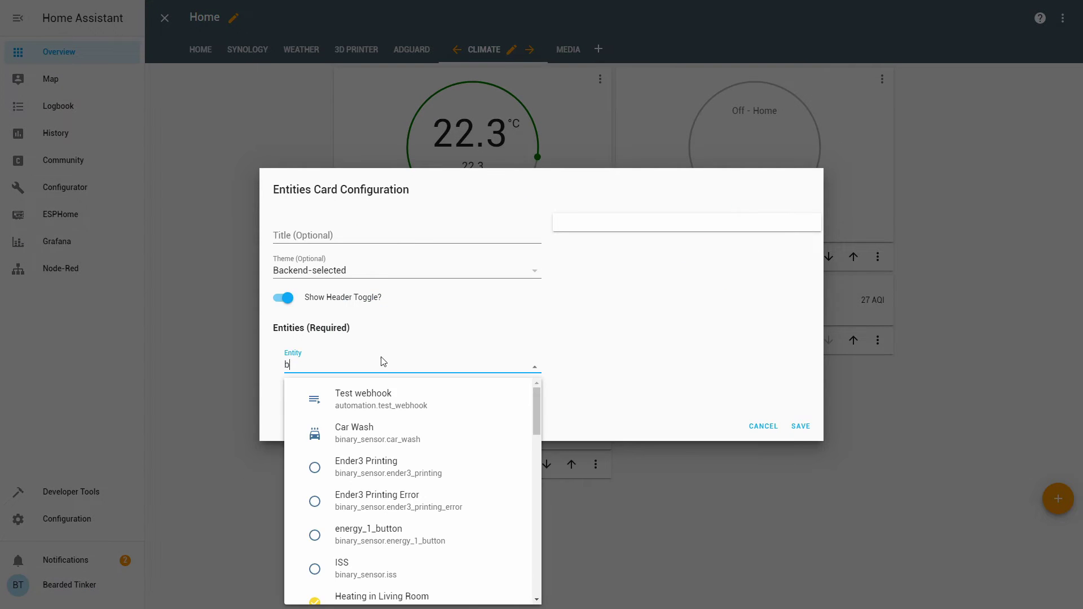
pyautogui.write('i')
pyautogui.click(417, 571)
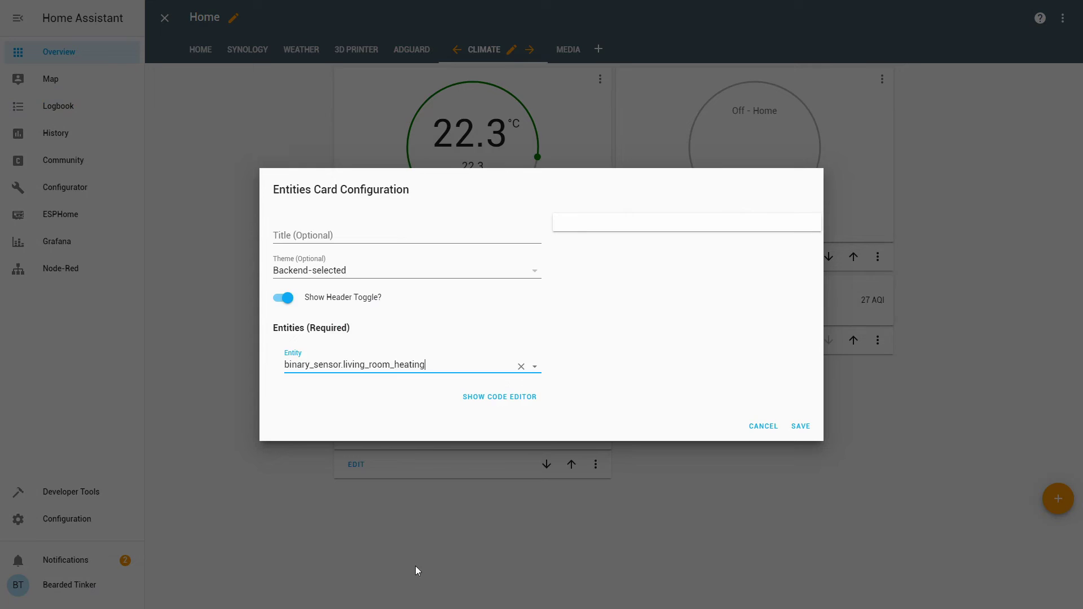
pyautogui.click(800, 427)
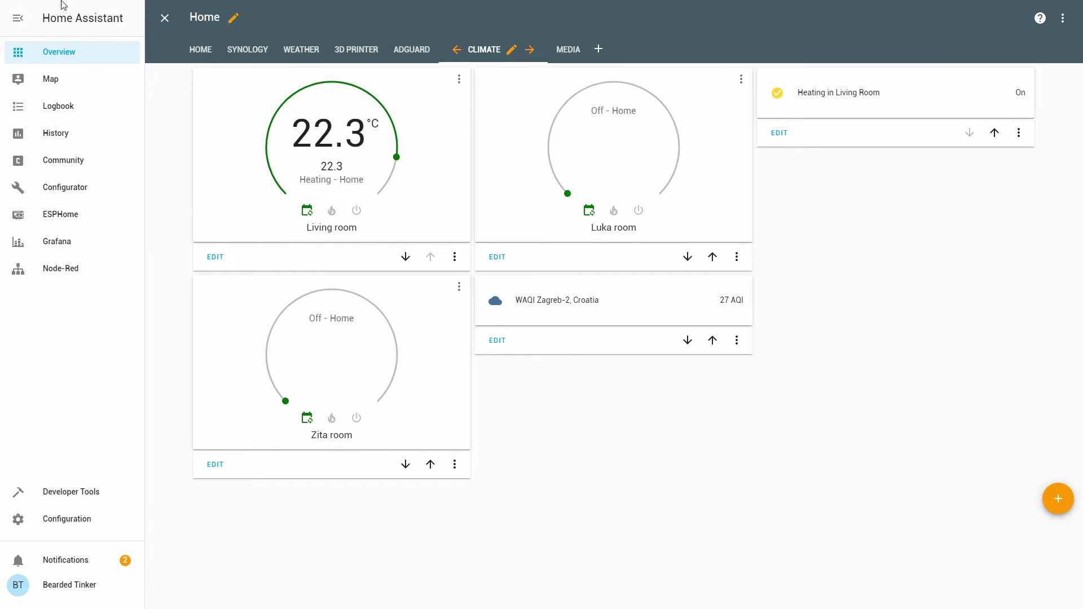
# - Exit dashboard editing and start a new blank automation, skipping the description
pyautogui.click(164, 18)
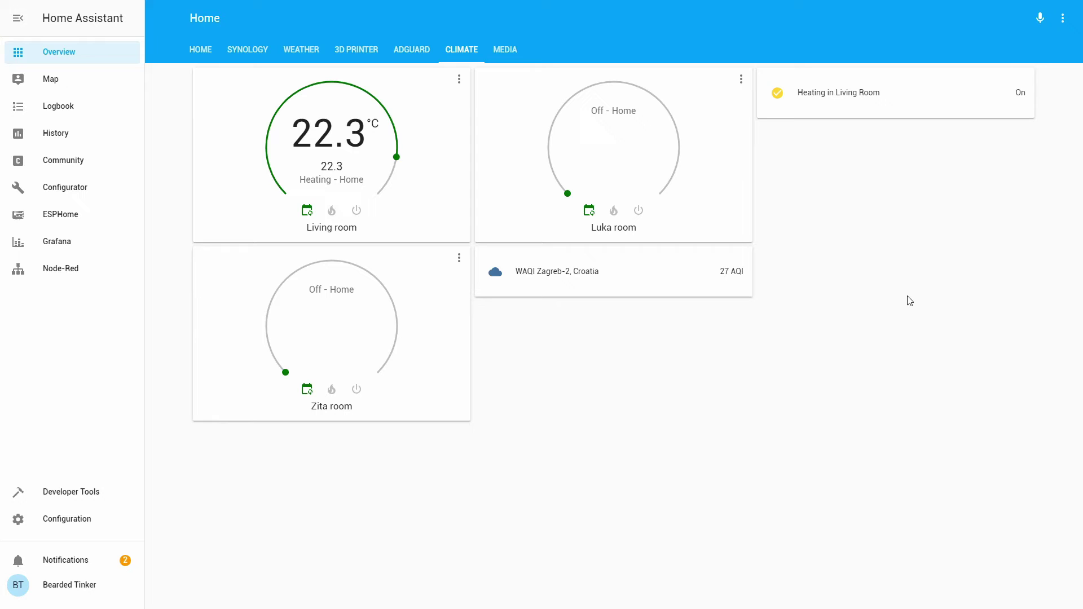
pyautogui.click(95, 526)
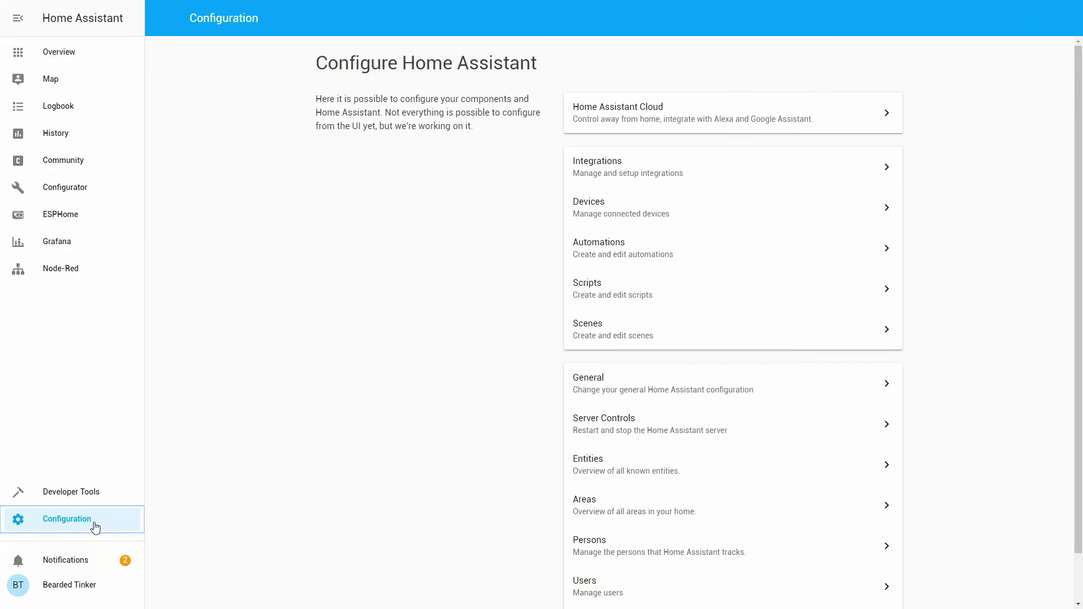
pyautogui.click(623, 247)
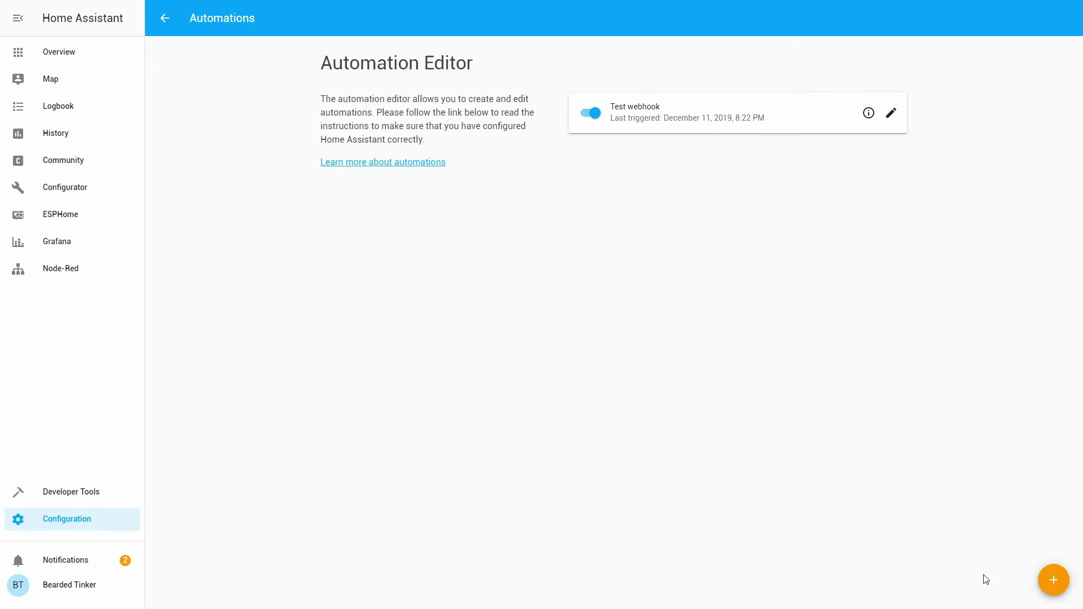
pyautogui.click(1052, 580)
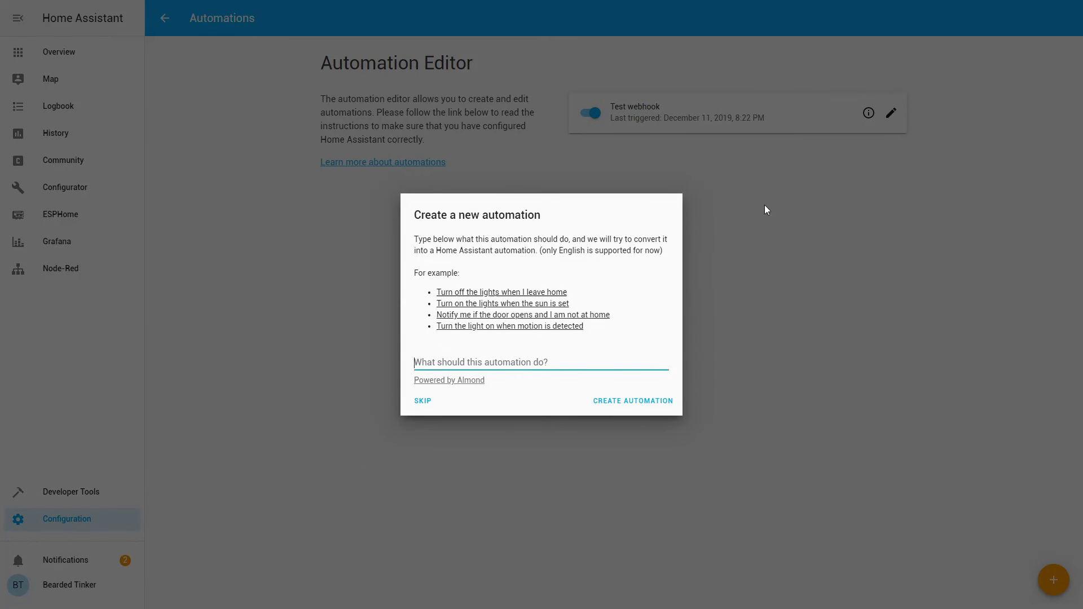
pyautogui.click(432, 401)
# - Name it 'tado living room too long heating' and trigger on binary_sensor.living_room_heating changing to 'on'
pyautogui.moveTo(654, 119); pyautogui.dragTo(546, 116)
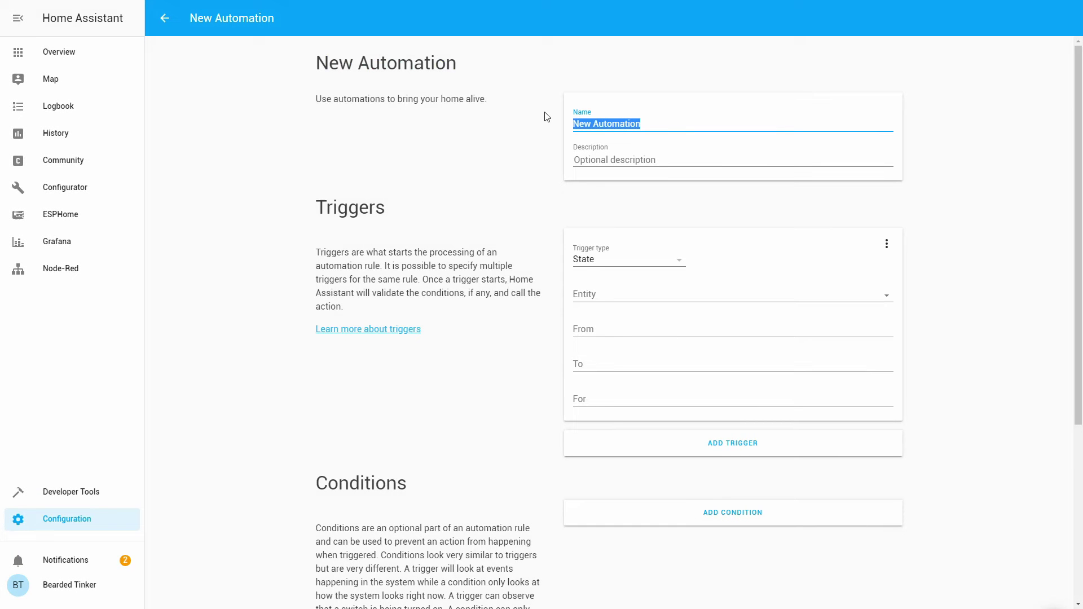
pyautogui.write('tado liv')
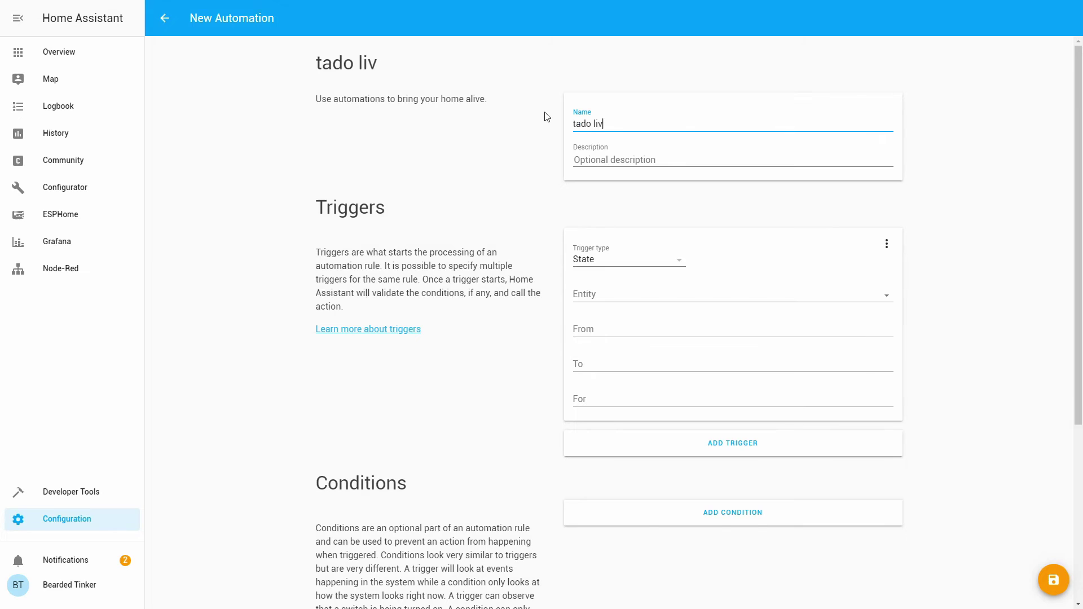
pyautogui.write('ing room too')
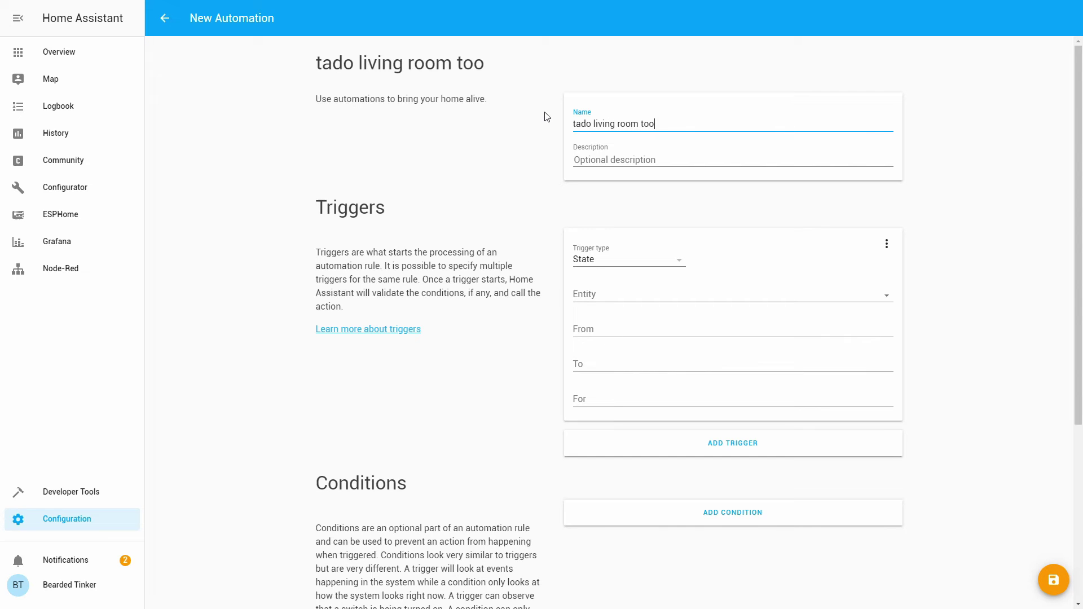
pyautogui.write(' long heating')
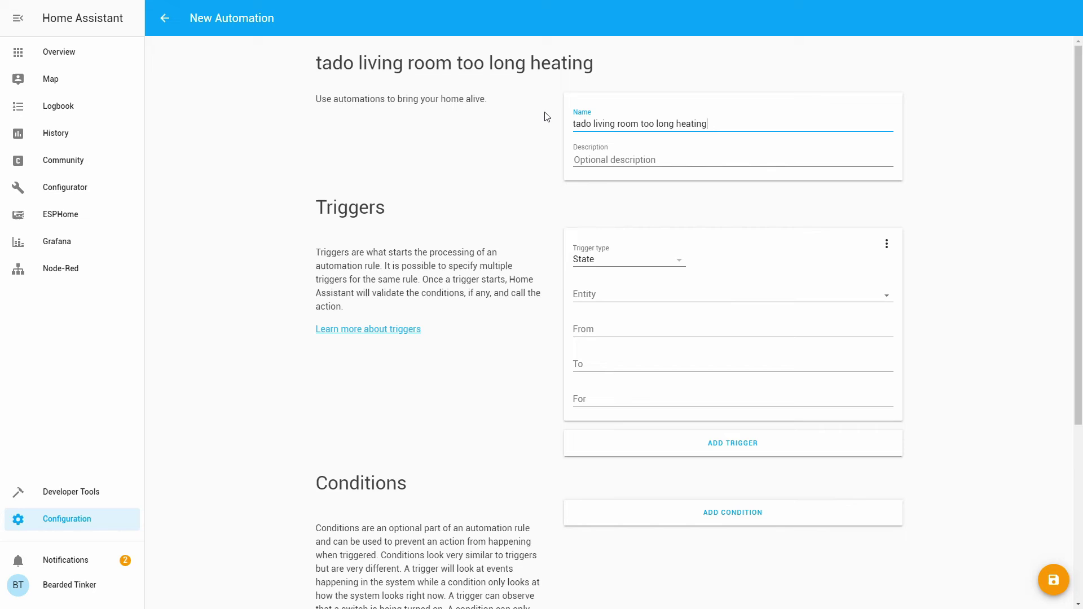
pyautogui.press('Tab')
pyautogui.press('Tab')
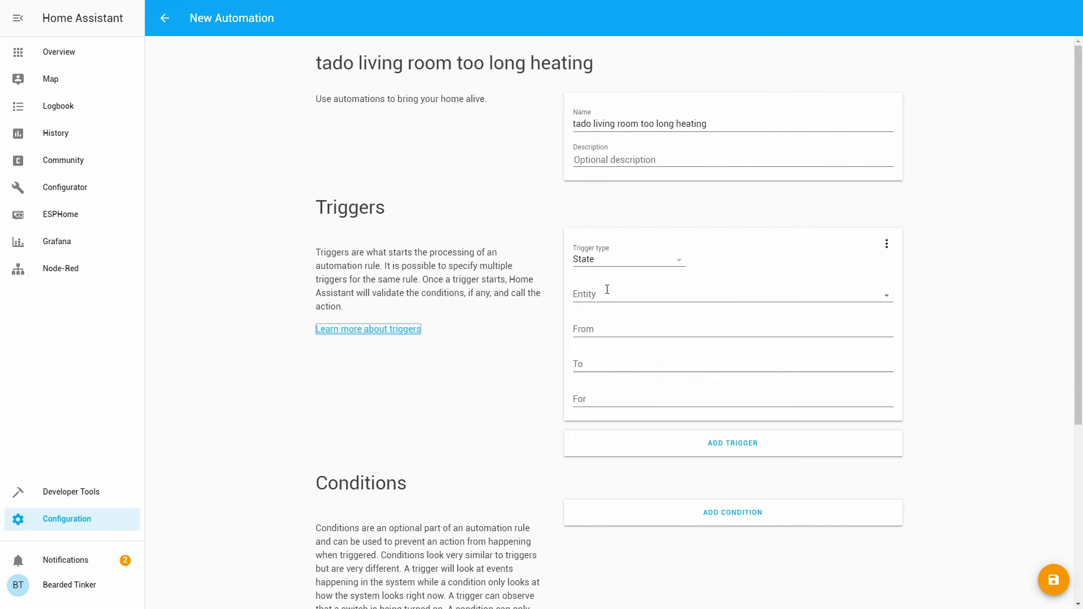
pyautogui.click(605, 292)
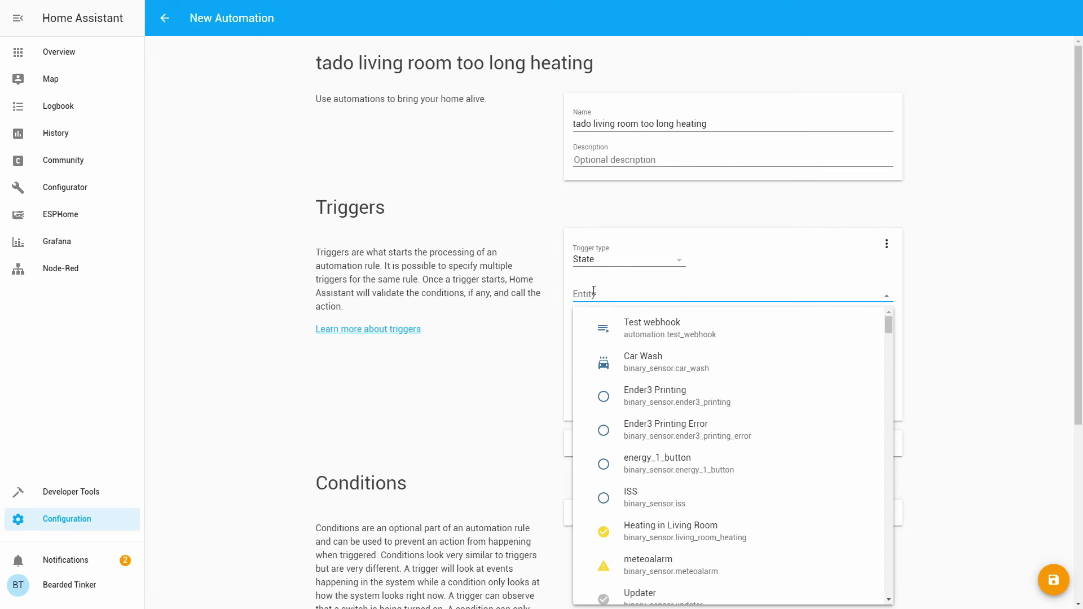
pyautogui.click(745, 535)
pyautogui.click(619, 361)
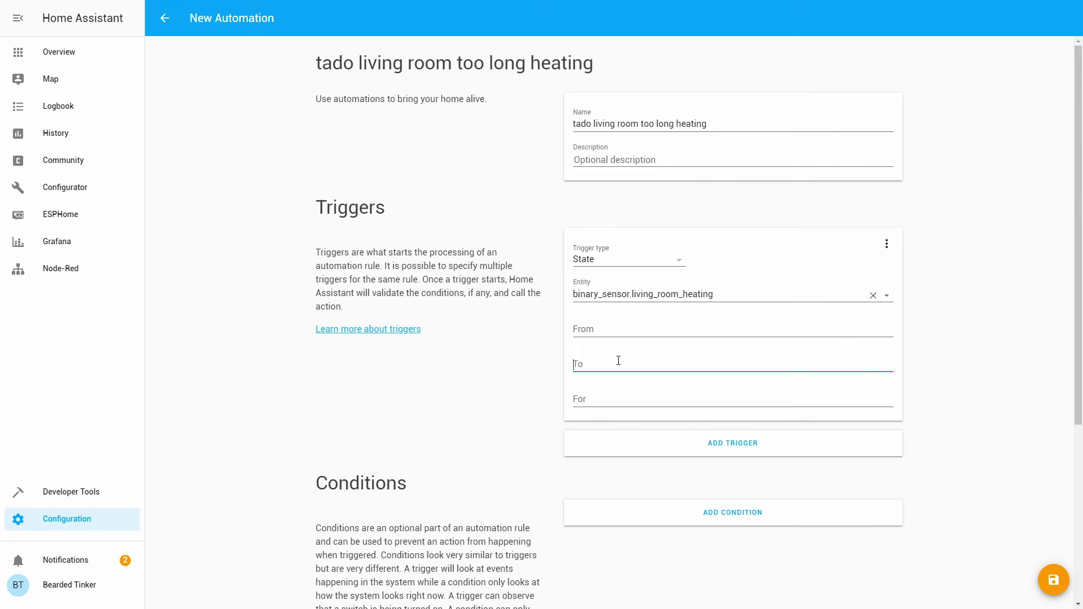
pyautogui.write('on')
# - Enter the trigger's For duration, working it toward 00:01:00
pyautogui.press('Tab')
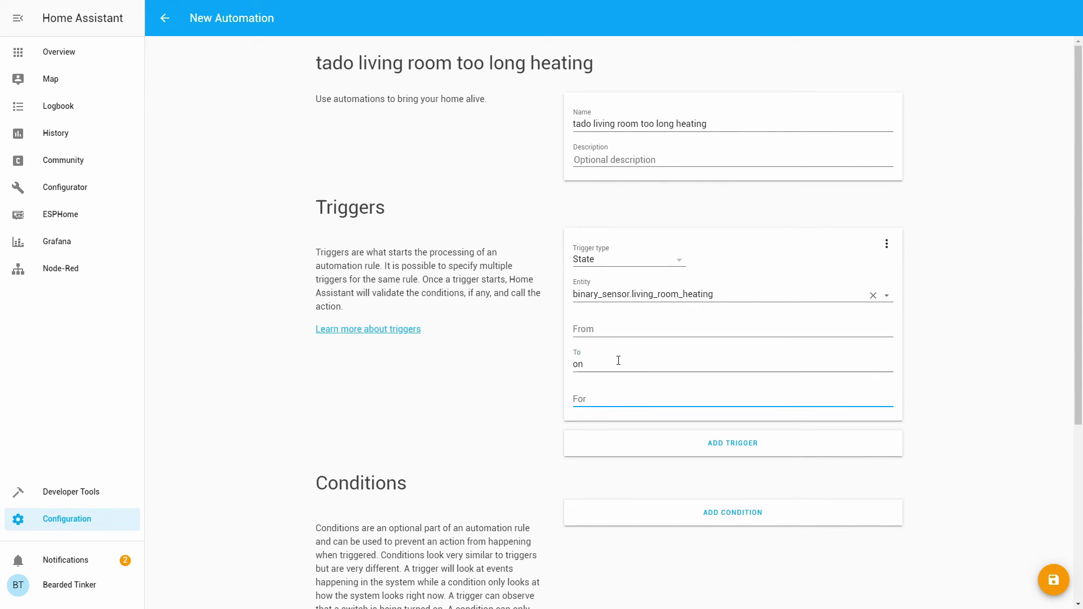
pyautogui.write('00:00')
pyautogui.press('BackSpace')
pyautogui.write('1=')
pyautogui.press('BackSpace')
pyautogui.write('-')
pyautogui.press('BackSpace')
pyautogui.write('_')
pyautogui.write(':00')
pyautogui.hotkey('ctrl', 'a')
pyautogui.write('01:00:00')
pyautogui.press('BackSpace')
pyautogui.write('0')
pyautogui.press('Right')
pyautogui.press('Right')
pyautogui.press('Right')
pyautogui.press('BackSpace')
# - Finish the 00:01:00 duration and choose notify.beardedbot as the action service
pyautogui.write('1')
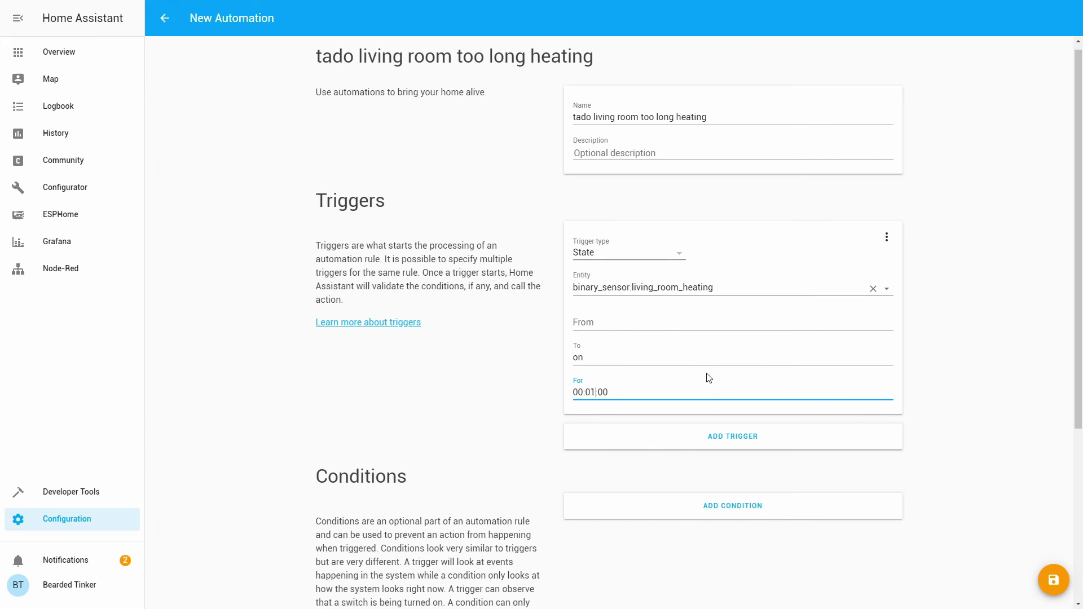
pyautogui.scroll(-5, 708, 375)
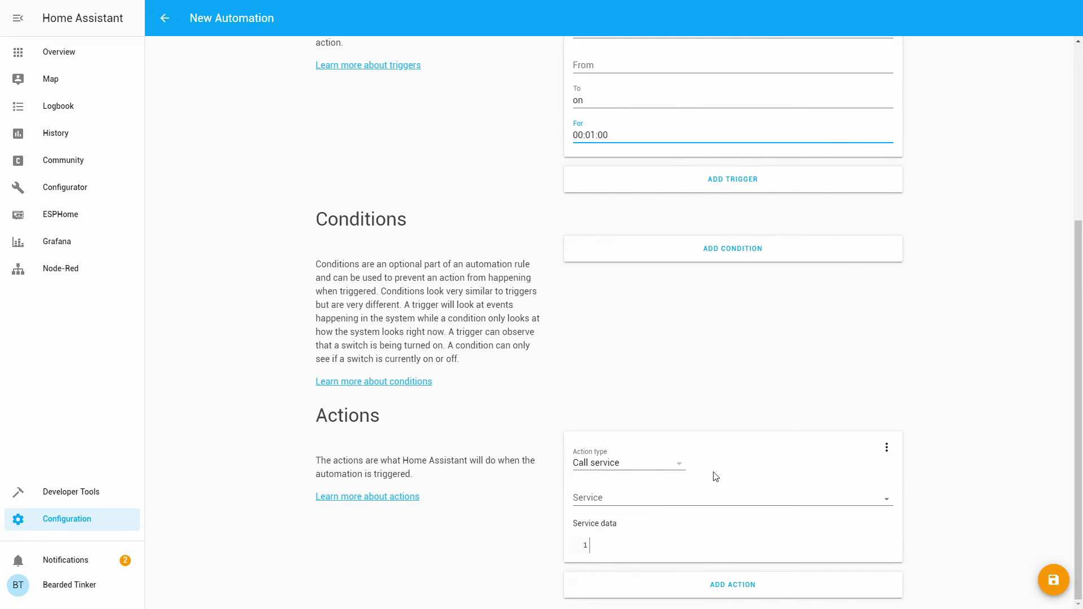
pyautogui.click(741, 492)
pyautogui.write('not')
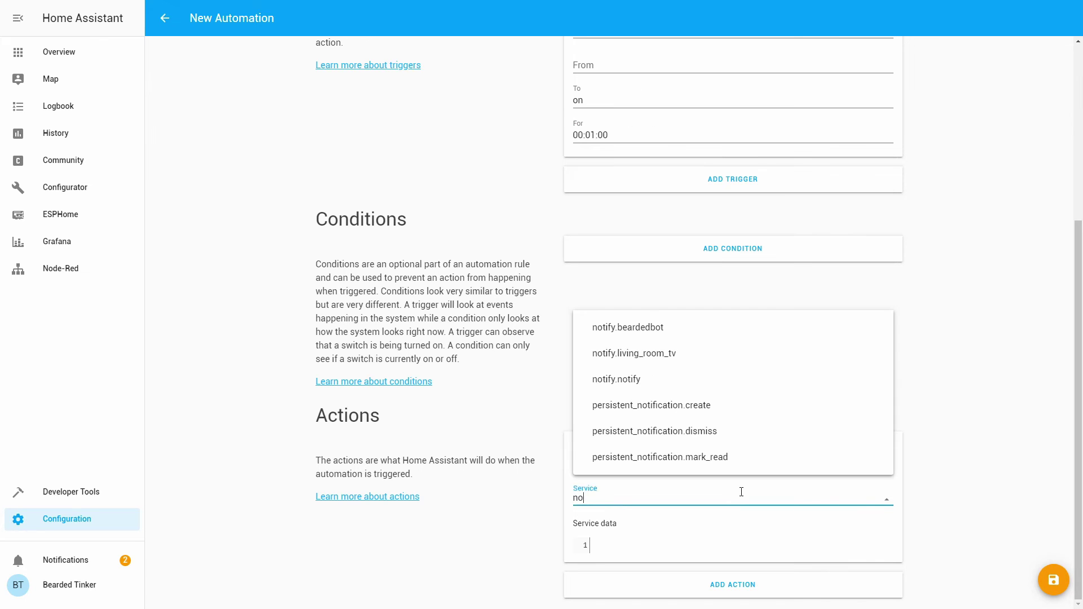
pyautogui.click(633, 331)
# - Enter service data 'message: WARNING! Heating on for 1 minute' and save the automation
pyautogui.click(629, 547)
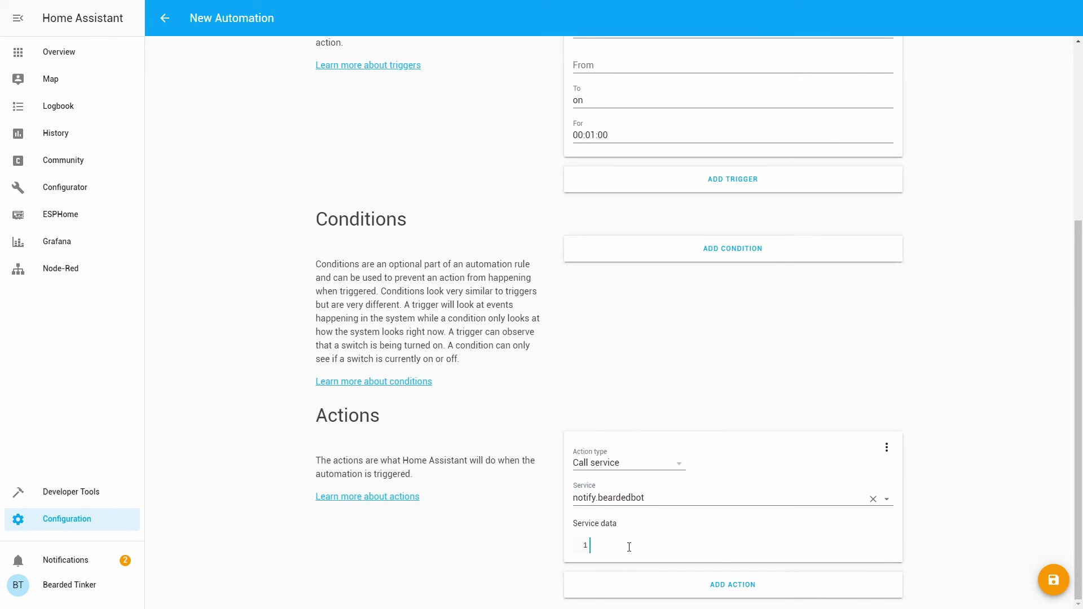
pyautogui.write('mesa')
pyautogui.write('age:')
pyautogui.write(' WAT')
pyautogui.write('RNING! Hea')
pyautogui.write('ting on for 1 m')
pyautogui.write('inute')
pyautogui.press('BackSpace')
pyautogui.press('BackSpace')
pyautogui.press('BackSpace')
pyautogui.press('BackSpace')
pyautogui.write('nute')
pyautogui.click(1057, 581)
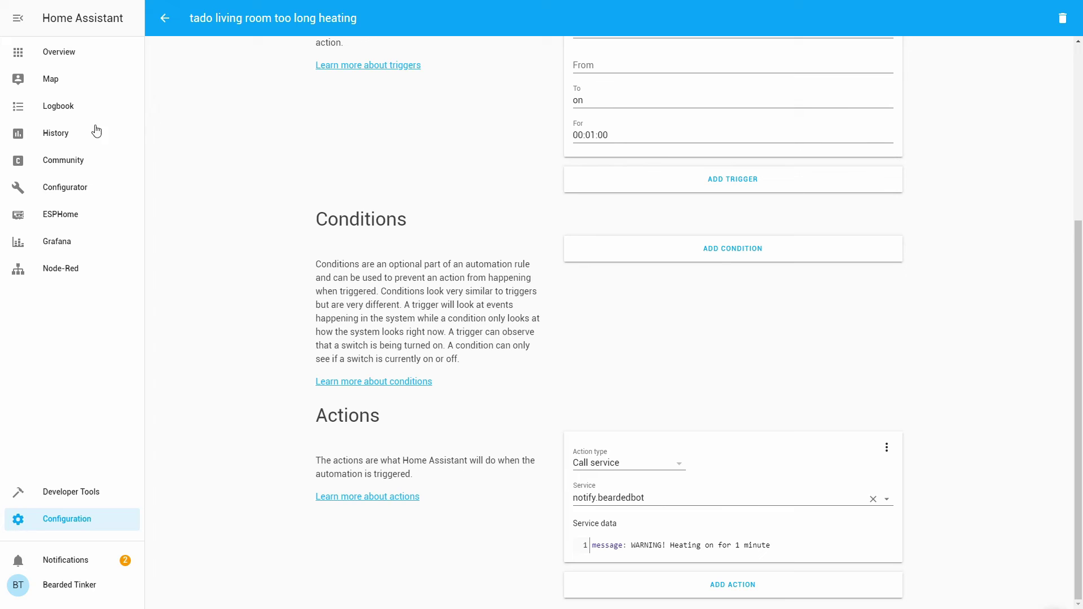
# - Reload automations from Configuration > Server Controls
pyautogui.click(164, 18)
pyautogui.click(161, 19)
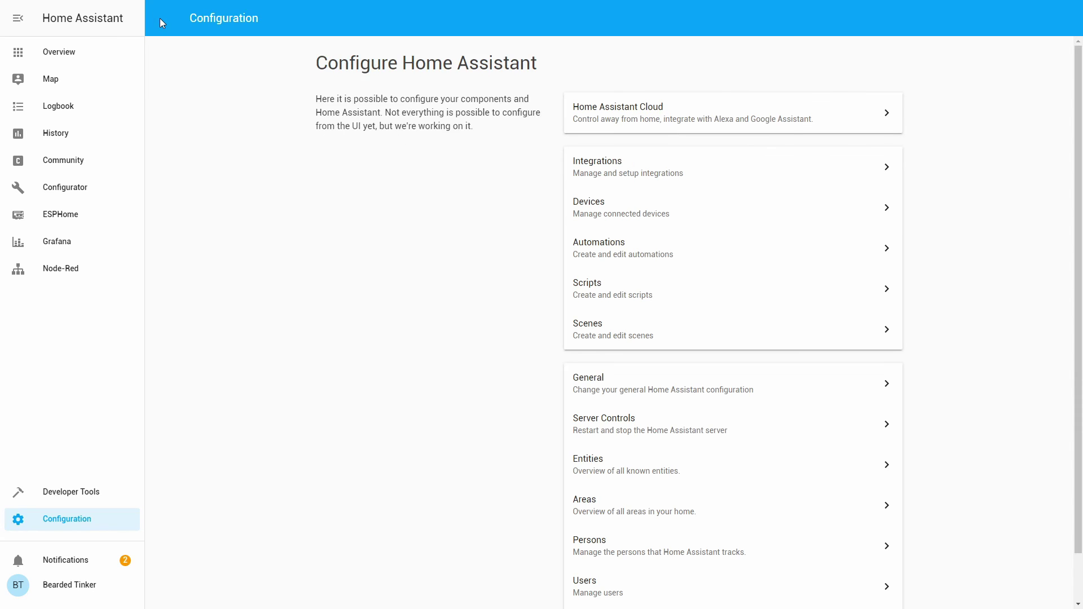
pyautogui.click(649, 430)
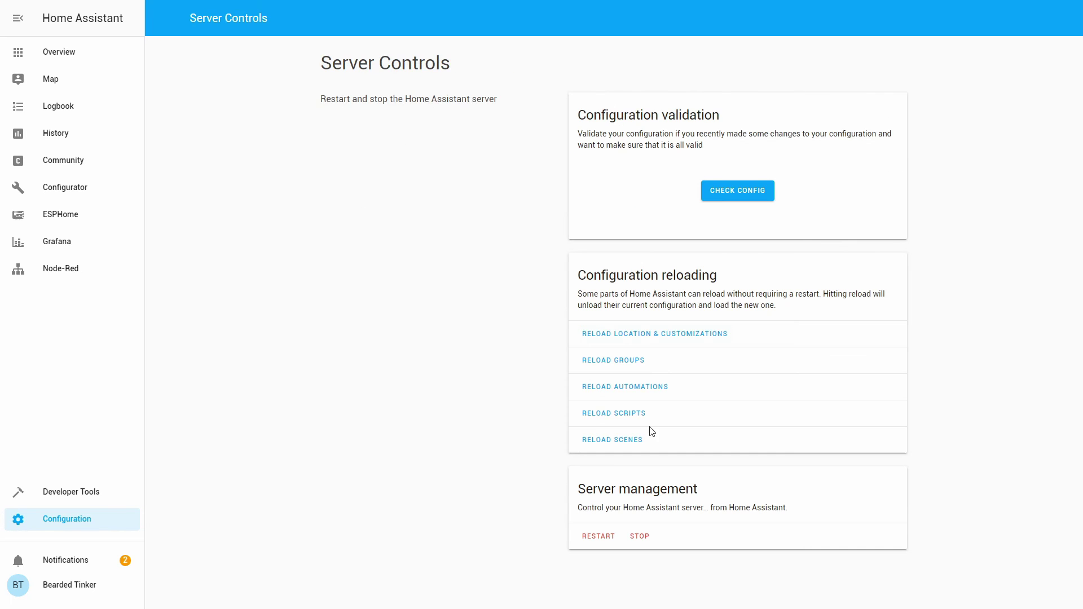
pyautogui.click(642, 390)
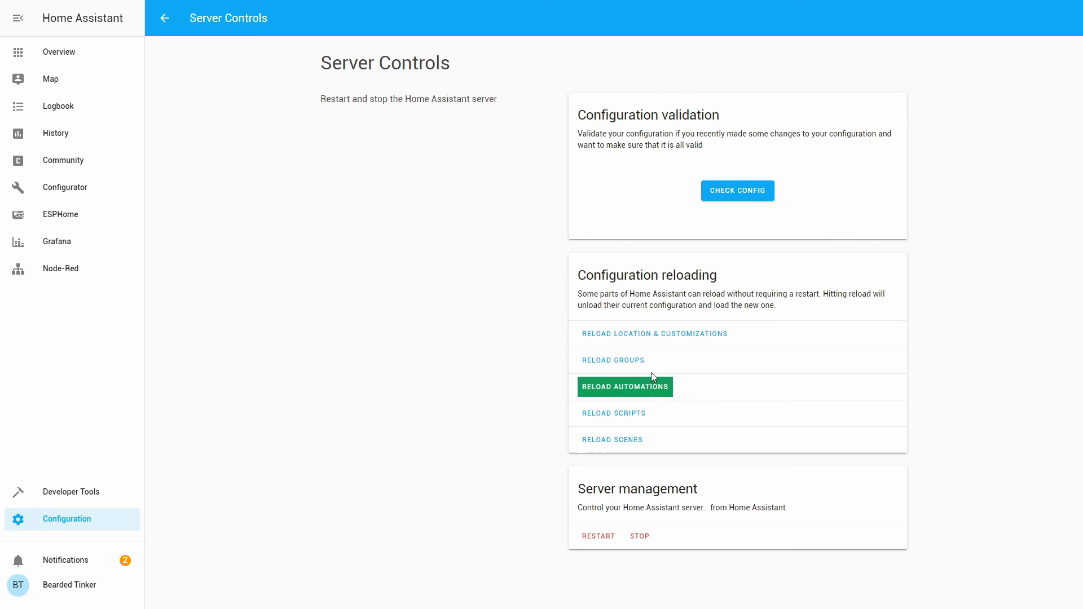
# - In Developer Tools > Services, set up automation.trigger for the tado living room automation
pyautogui.click(82, 525)
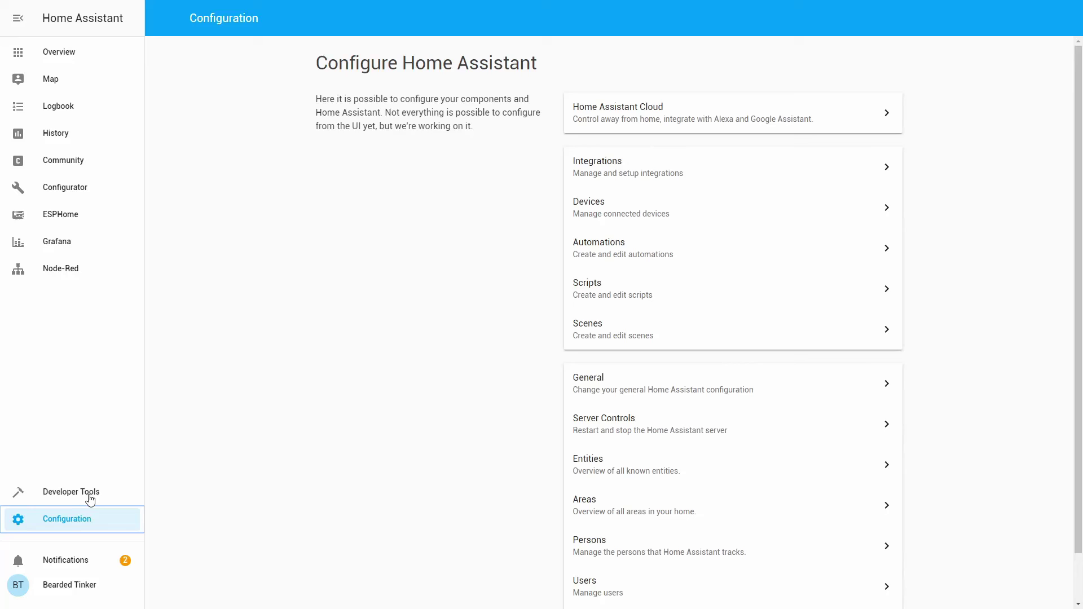
pyautogui.click(89, 499)
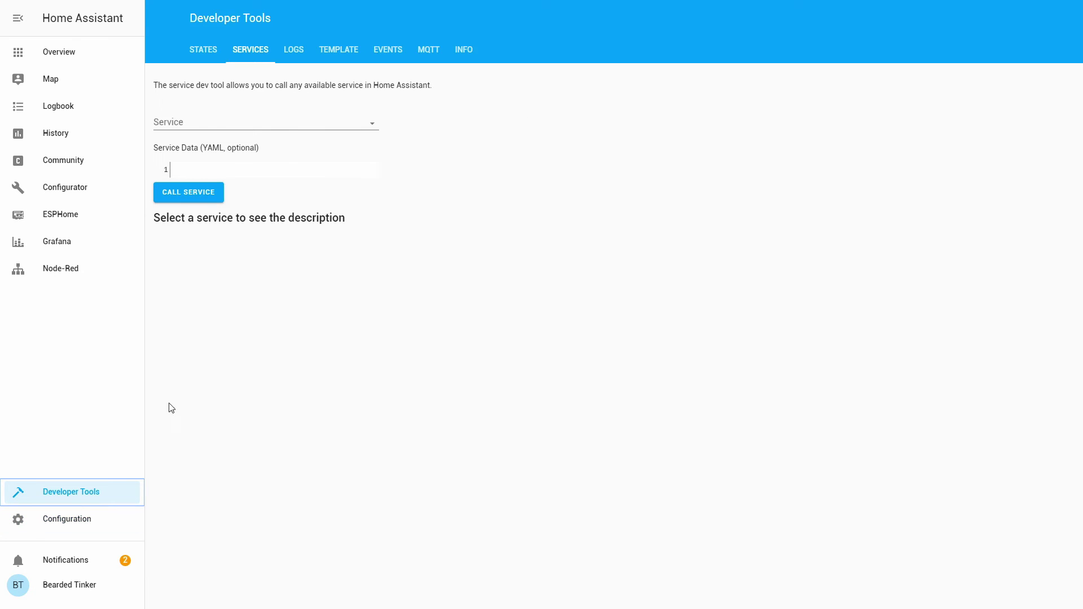
pyautogui.click(255, 56)
pyautogui.click(344, 122)
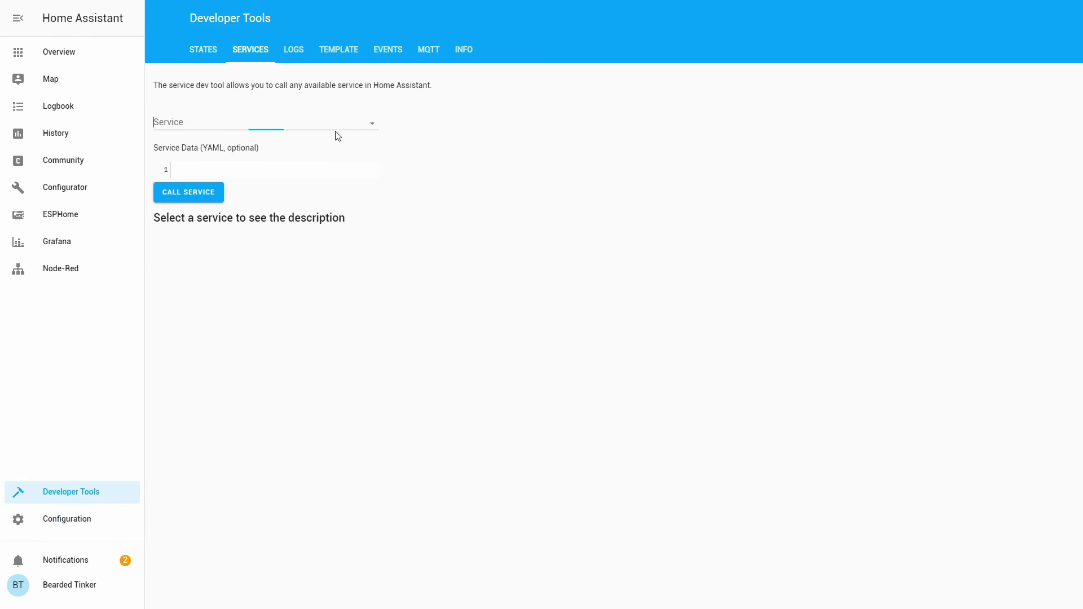
pyautogui.write('au')
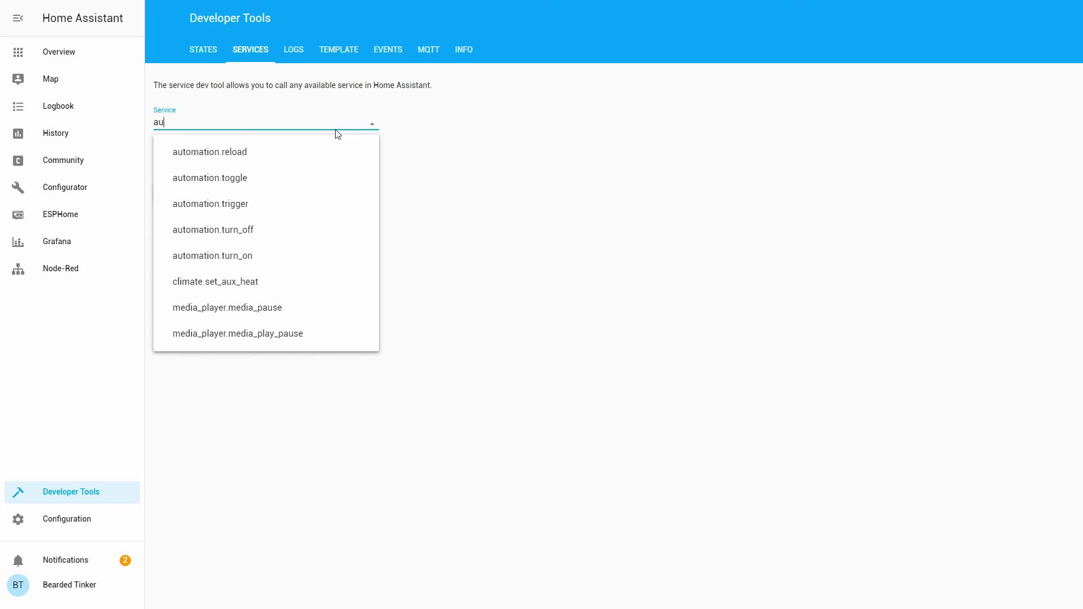
pyautogui.click(251, 204)
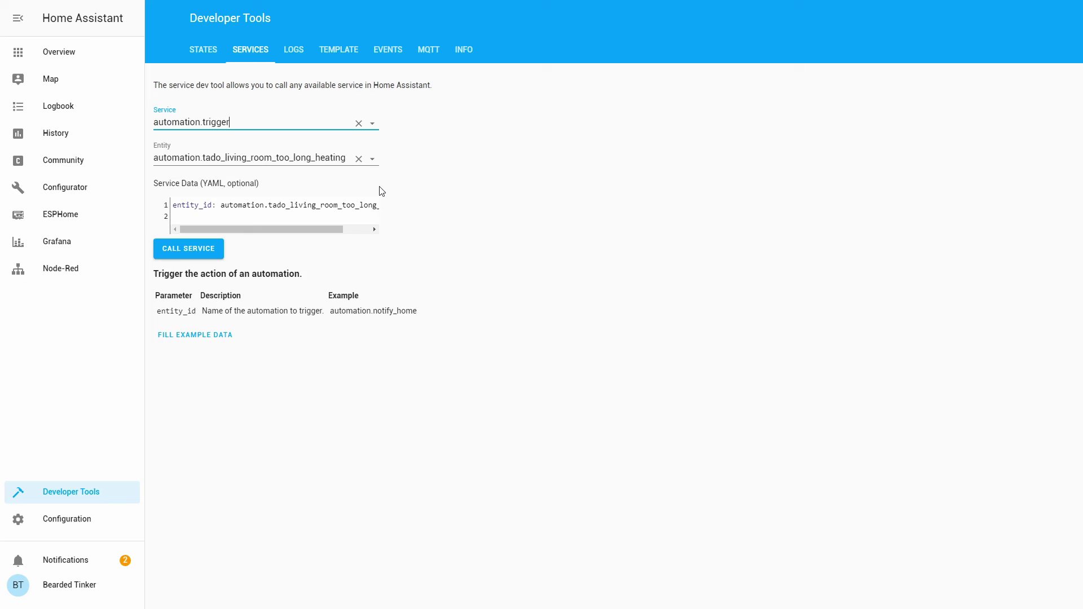
pyautogui.click(377, 201)
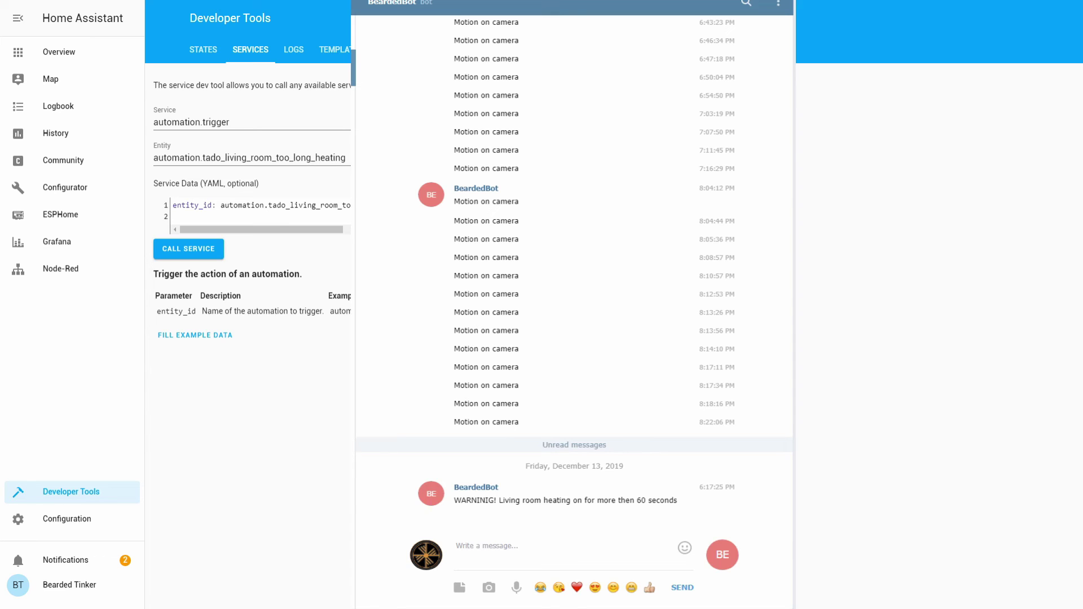
# - Call automation.trigger on the tado living room automation so the warning reaches the Telegram bot chat
pyautogui.click(216, 255)
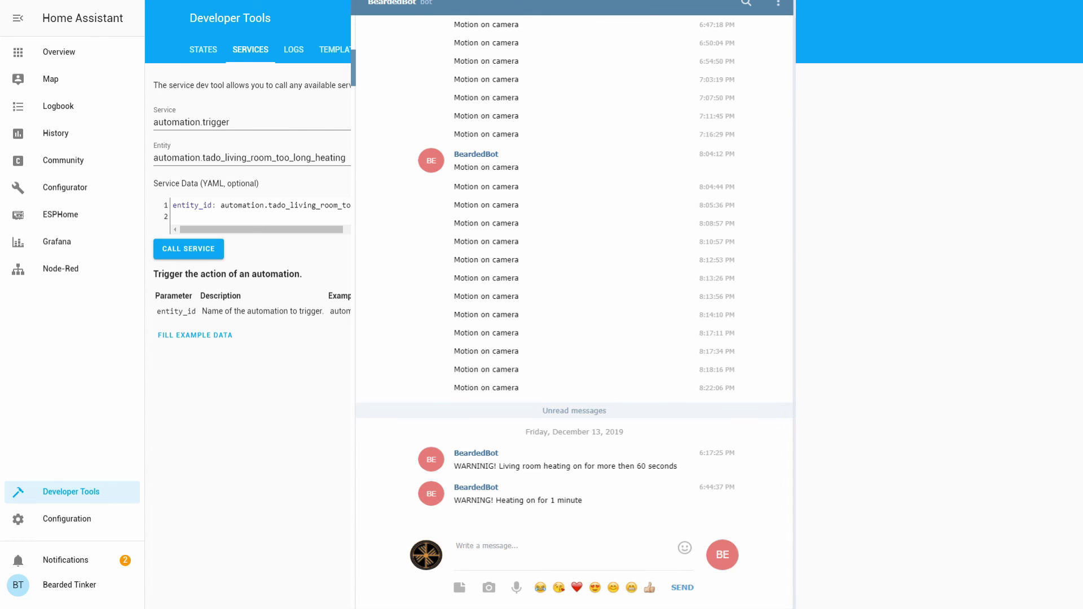
# - Leave Telegram and inspect climate.living_room's state attributes for hvac_action: heating
pyautogui.hotkey('alt', 'Tab')
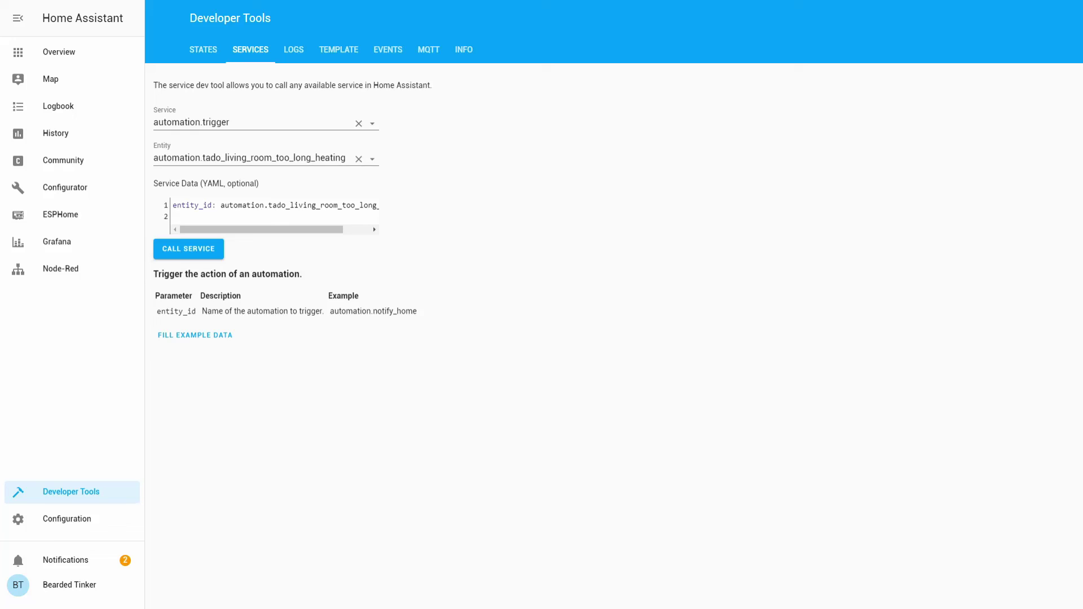
pyautogui.click(216, 54)
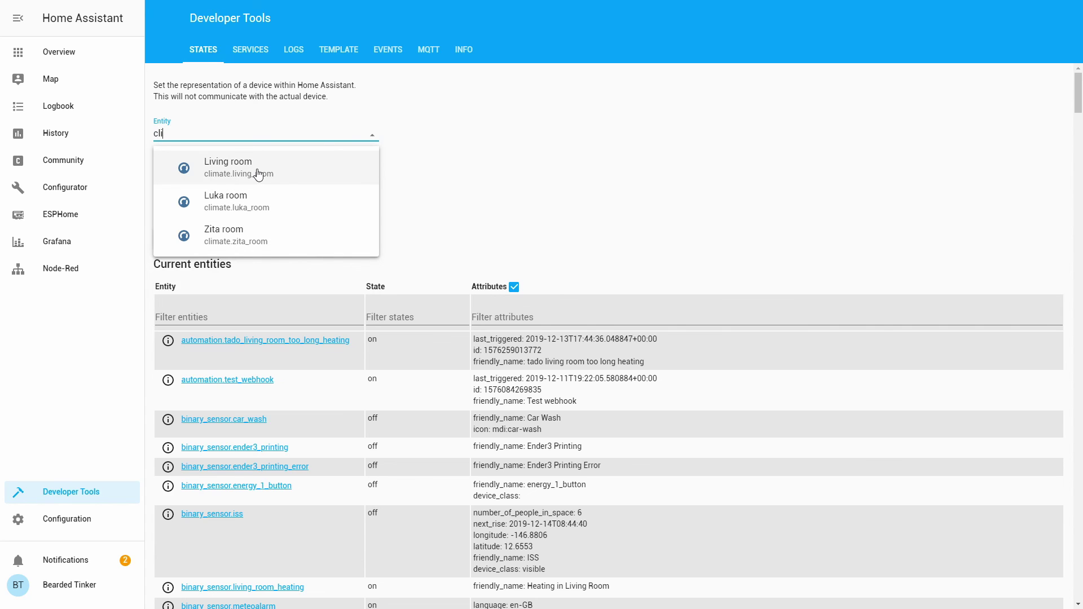
pyautogui.click(260, 169)
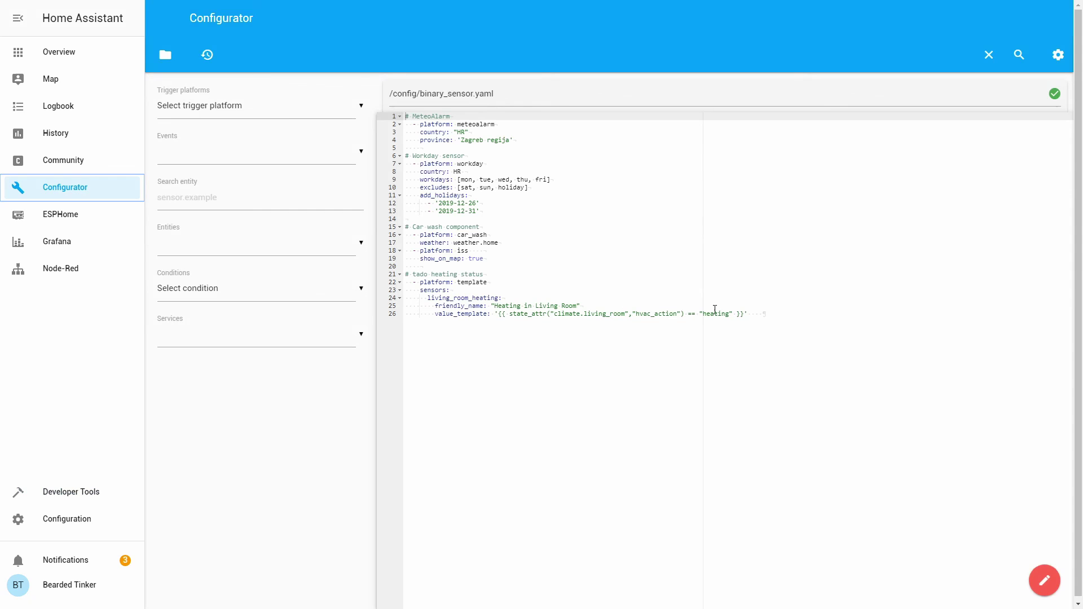
# - Select 'heating' in the living_room_heating value template of binary_sensor.yaml
pyautogui.doubleClick(715, 311)
pyautogui.click(758, 277)
pyautogui.click(712, 313)
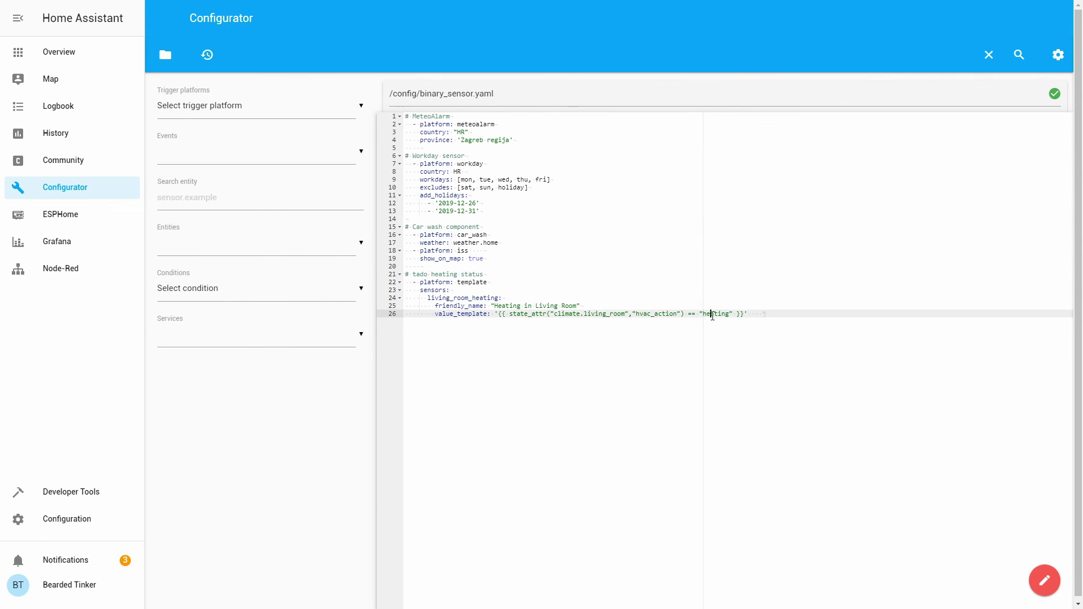
pyautogui.doubleClick(713, 313)
# - Return to Overview's Climate view, showing Living room heating at 22.2 °C and Heating in Living Room On
pyautogui.click(116, 53)
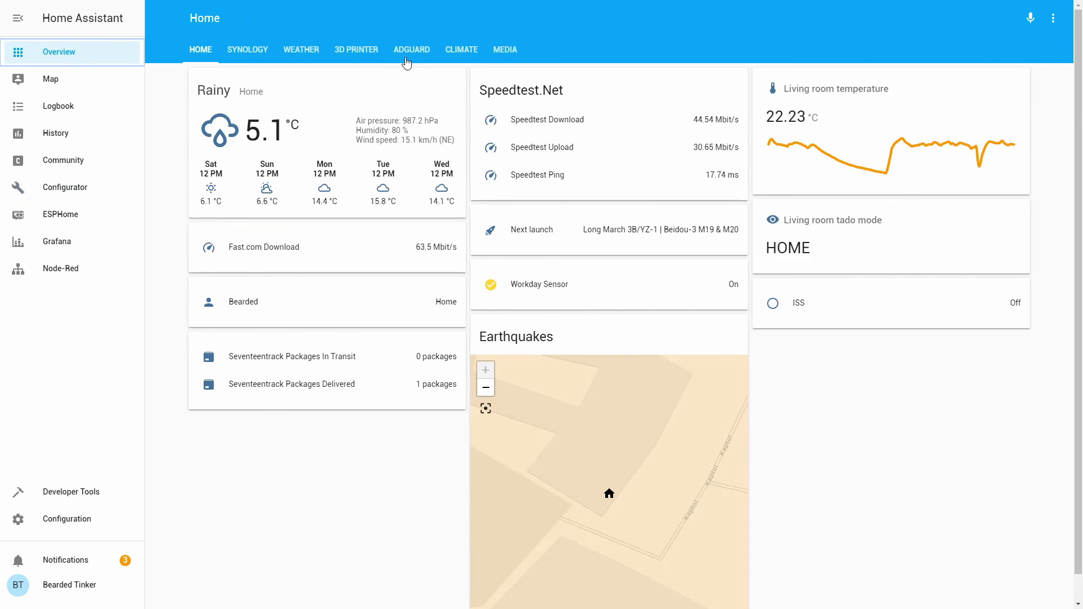
pyautogui.click(459, 49)
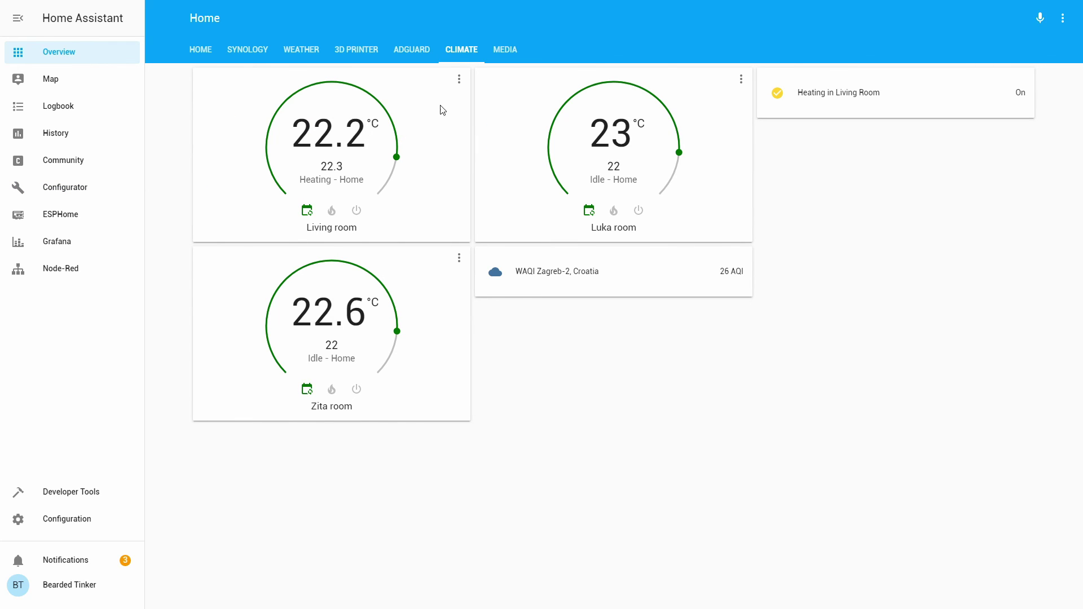